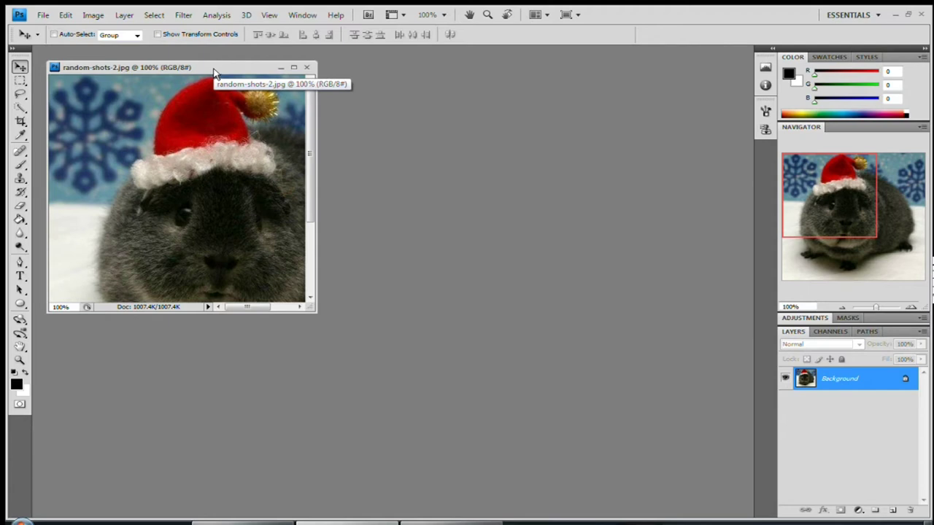
- Dock the guinea pig photo's window and apply Hue/Saturation with saturation +74 and the hue shifted slightly past +55
mouse_move(245, 71)
mouse_down()
mouse_move(236, 51)
mouse_move(237, 59)
mouse_up()
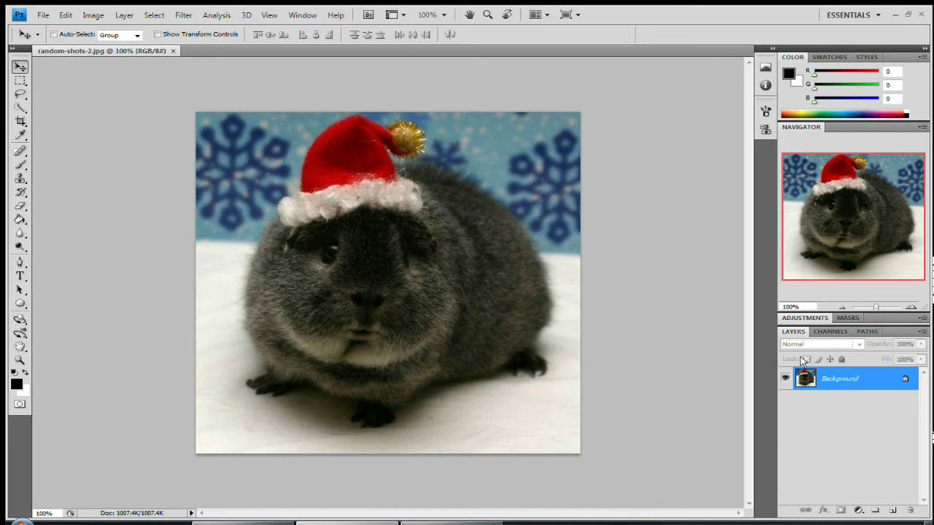
click(89, 16)
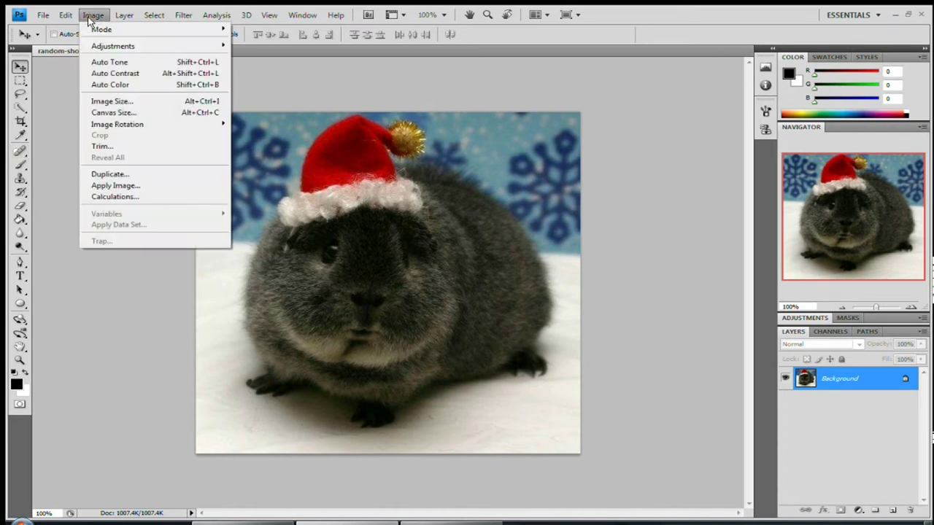
mouse_move(191, 47)
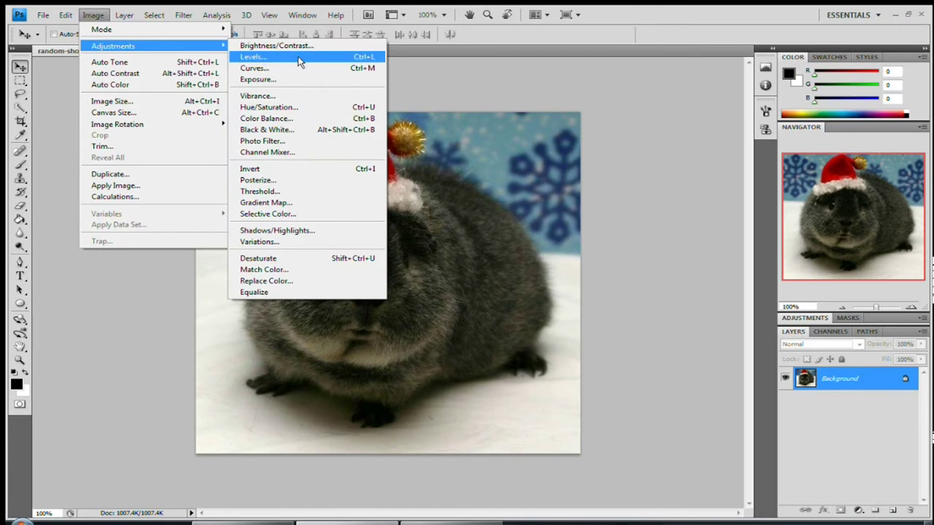
click(301, 108)
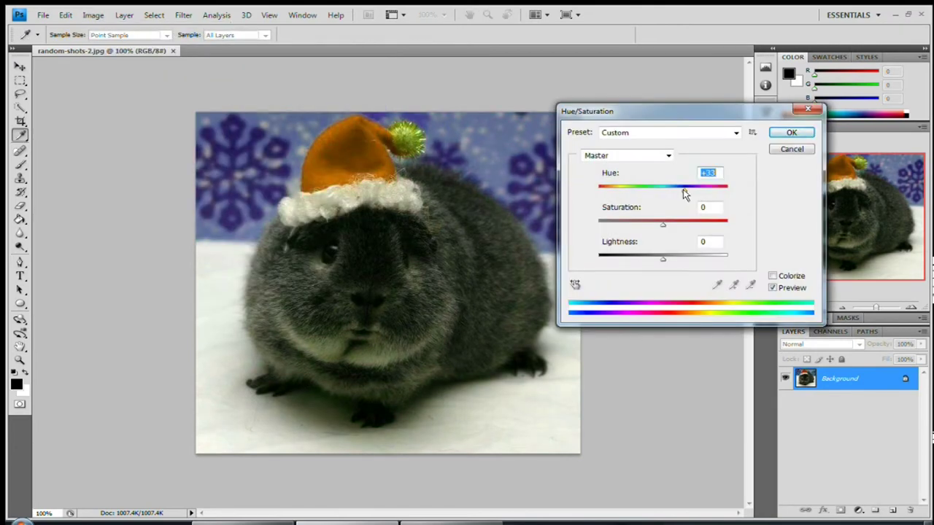
mouse_move(683, 192)
mouse_down()
mouse_move(670, 191)
mouse_move(707, 196)
mouse_move(687, 192)
mouse_move(707, 198)
mouse_move(694, 197)
mouse_up()
drag(664, 228, 715, 232)
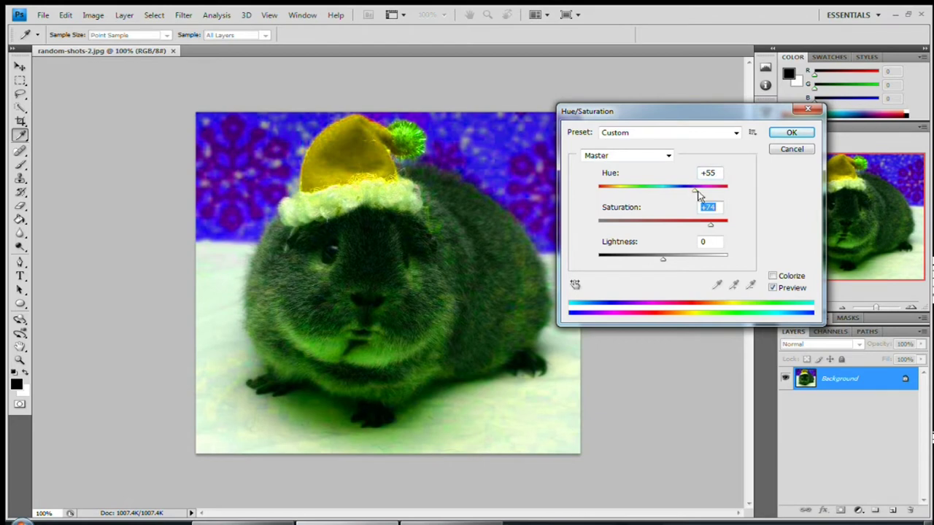
drag(694, 191, 698, 192)
click(790, 135)
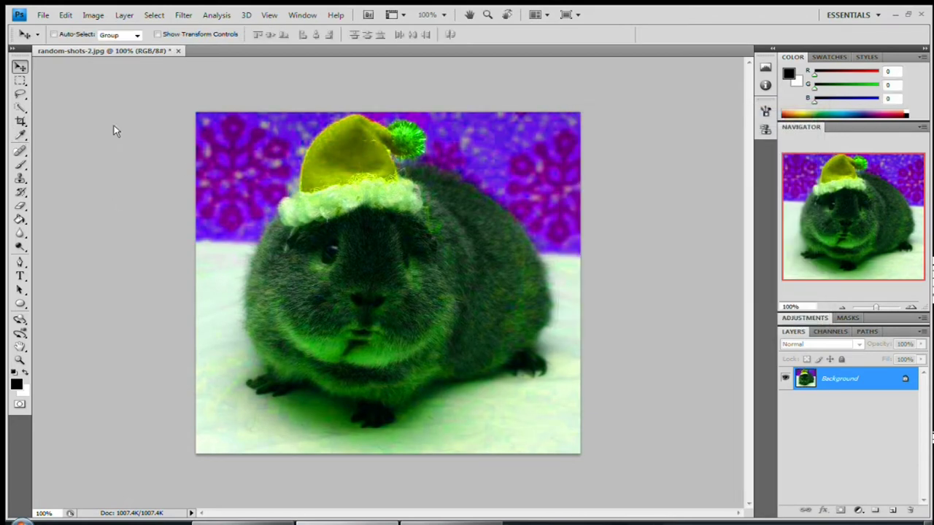
- Brighten the photo with a Levels adjustment, lowering the white input level to about 122
click(93, 14)
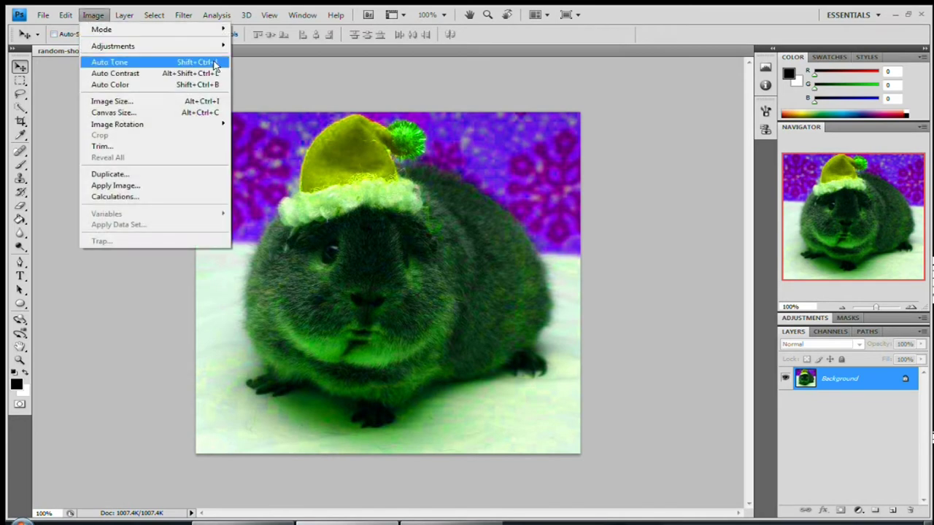
mouse_move(222, 48)
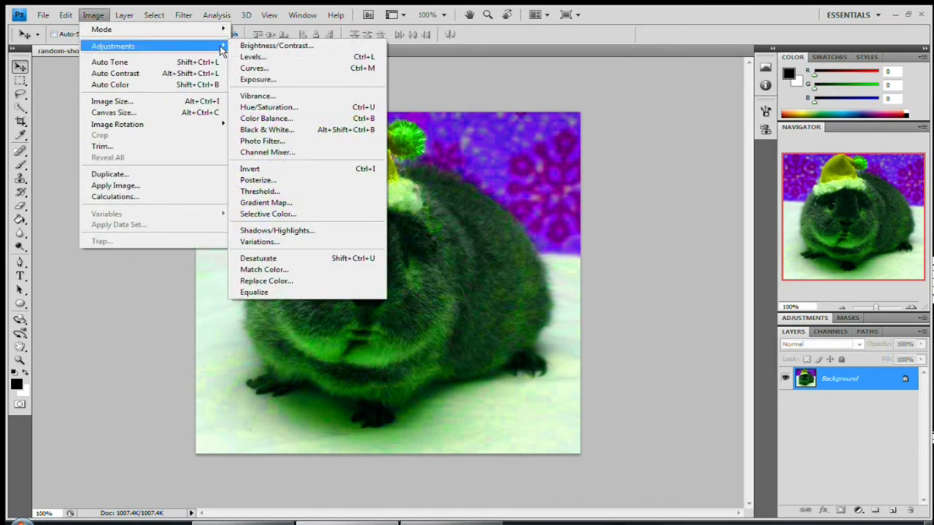
click(263, 57)
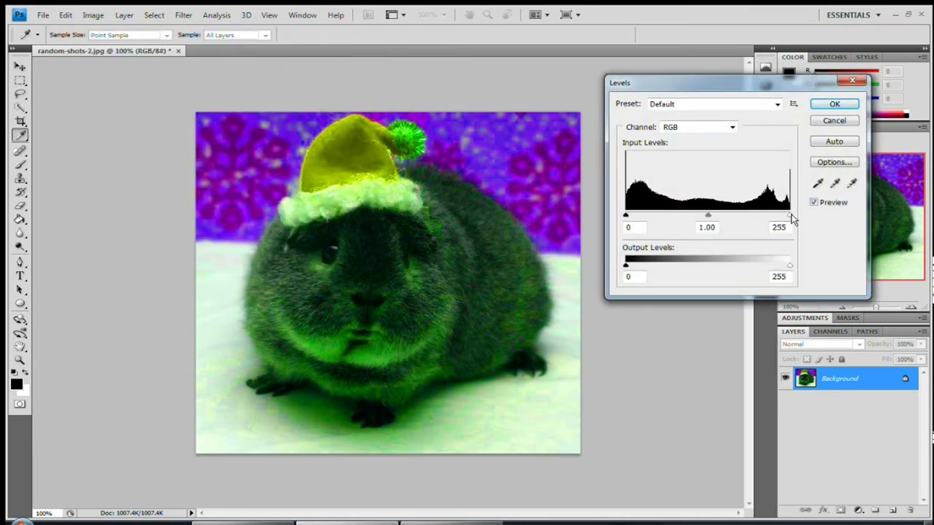
drag(792, 219, 707, 229)
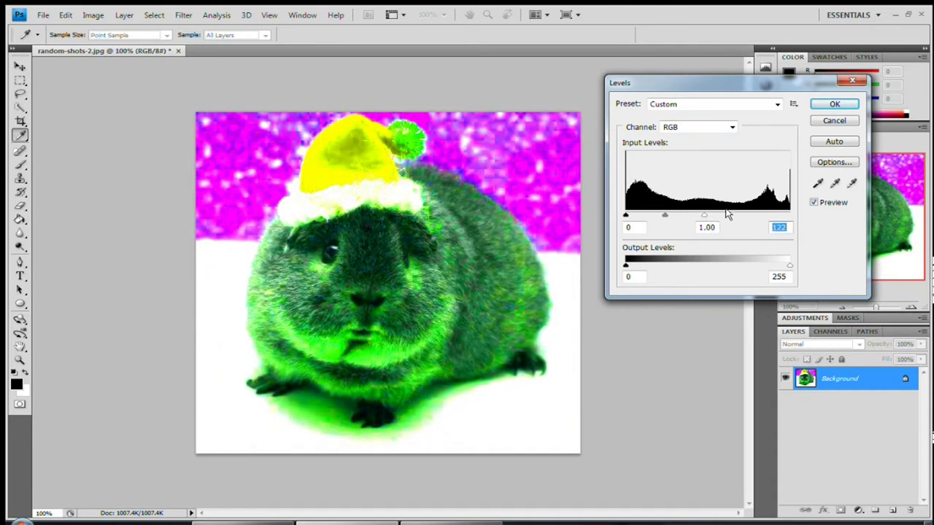
click(835, 104)
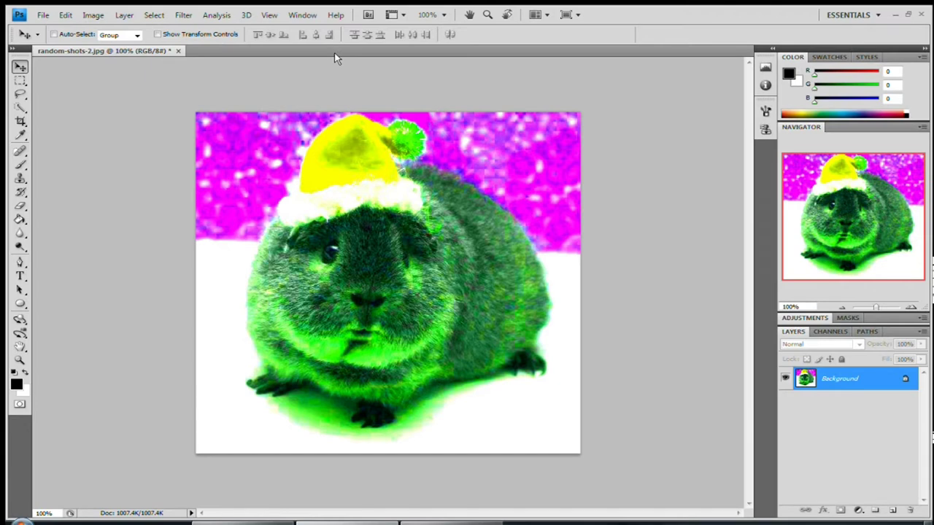
- Preview the Artistic filters on the photo, including Colored Pencil, Dry Brush, Fresco, Paint Daubs and Rough Pastels
click(193, 19)
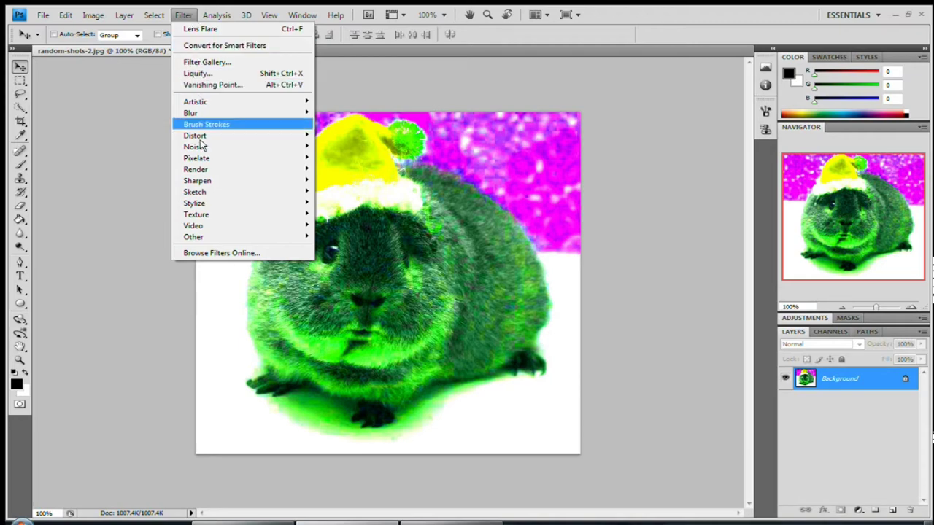
mouse_move(307, 102)
click(350, 102)
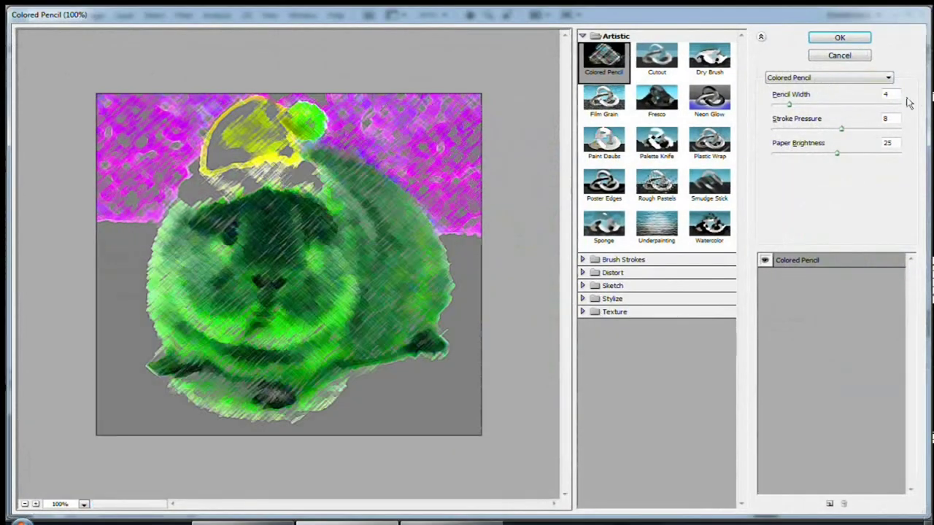
click(647, 58)
click(718, 62)
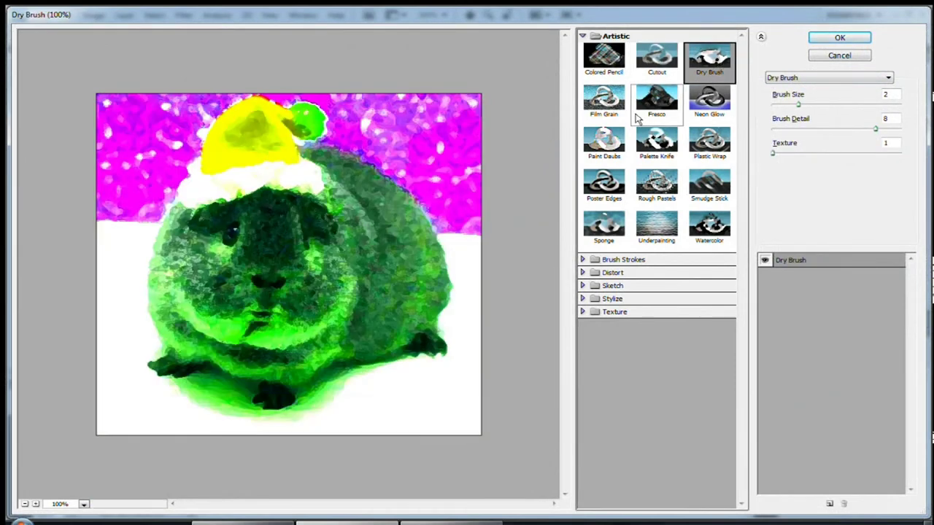
click(613, 108)
click(655, 107)
click(708, 100)
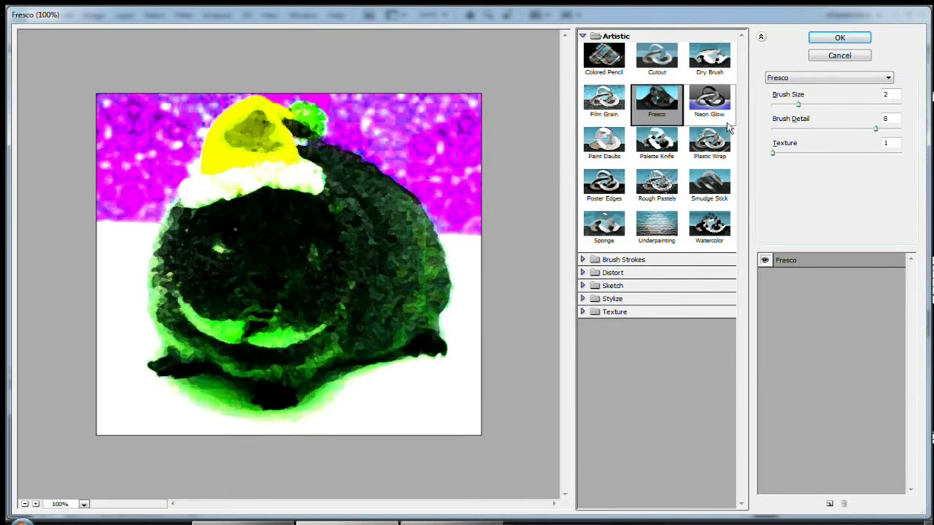
click(606, 149)
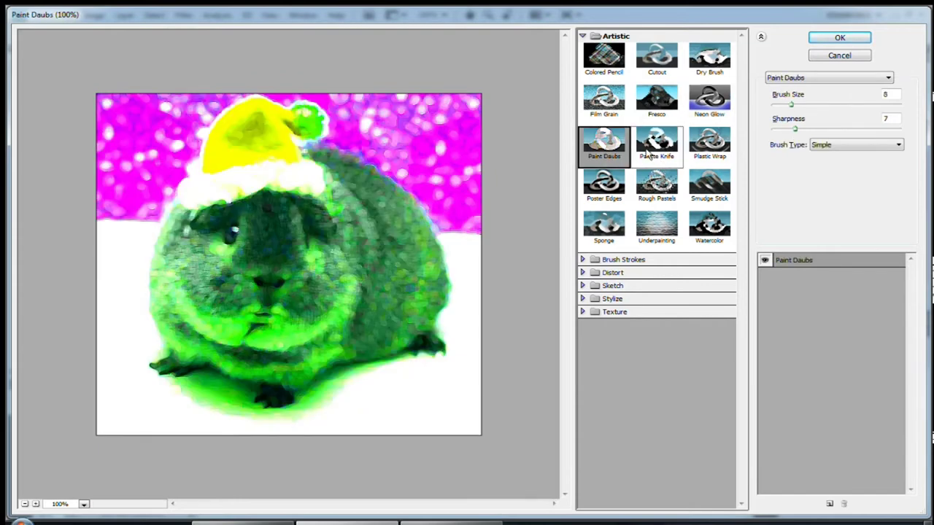
click(657, 143)
click(607, 184)
click(670, 192)
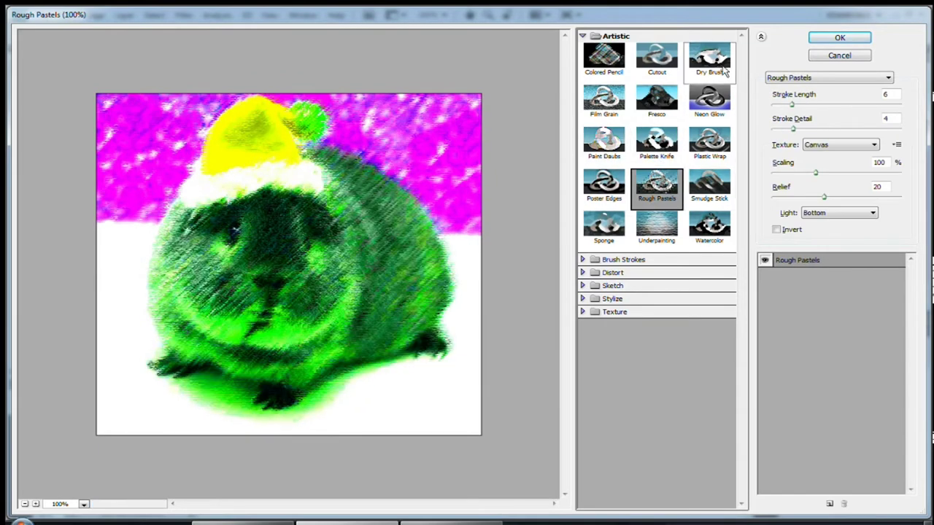
- Apply the Dry Brush filter to the photo with brush size 2, brush detail 8 and texture 1
click(721, 67)
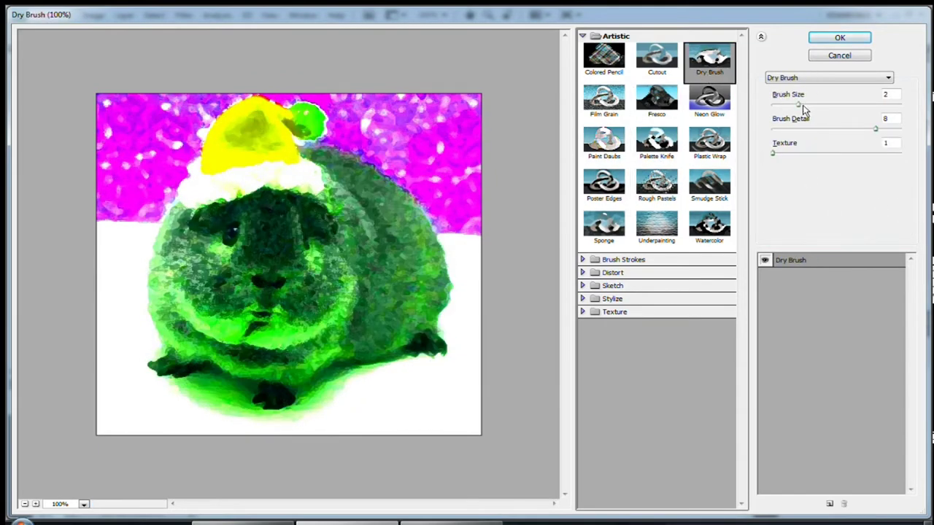
mouse_move(801, 105)
mouse_down()
mouse_move(818, 106)
mouse_move(798, 106)
mouse_up()
click(841, 38)
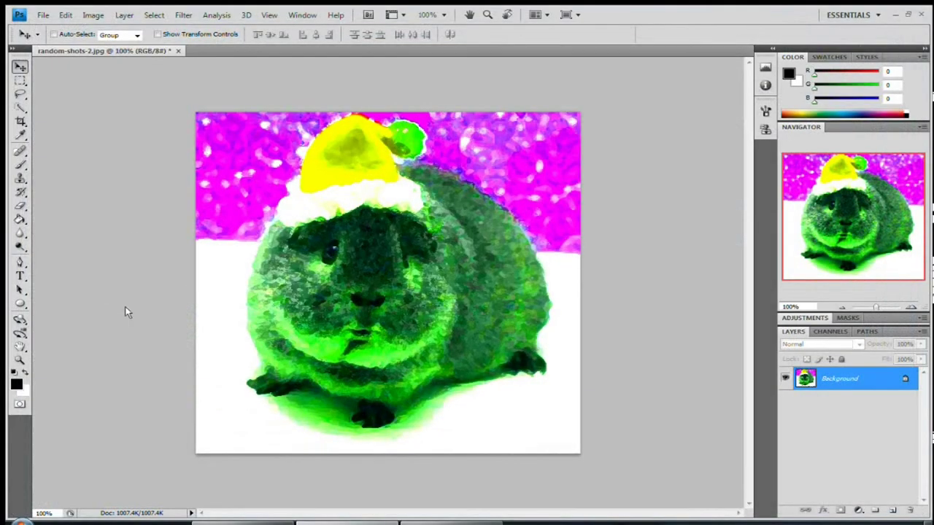
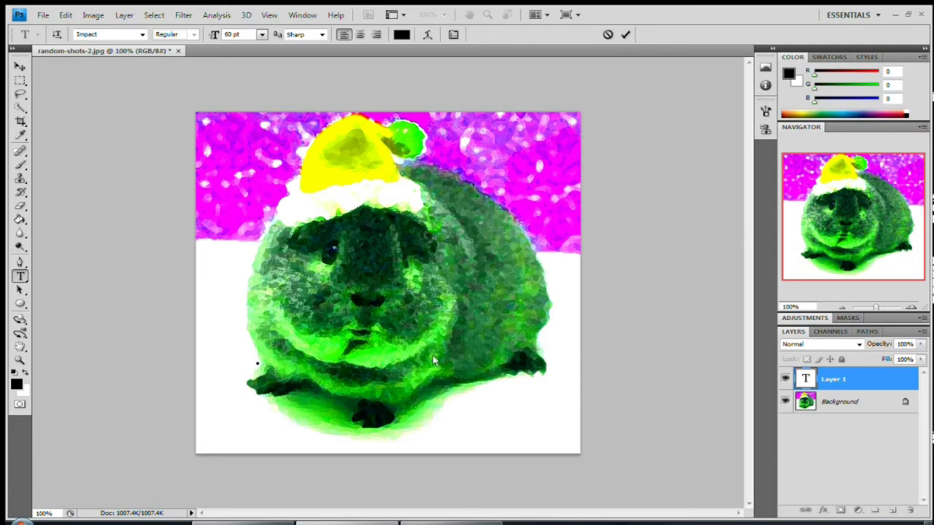
- Enter the title "The Gorrilas" in 60 pt Impact and move it up over the hat
click(142, 34)
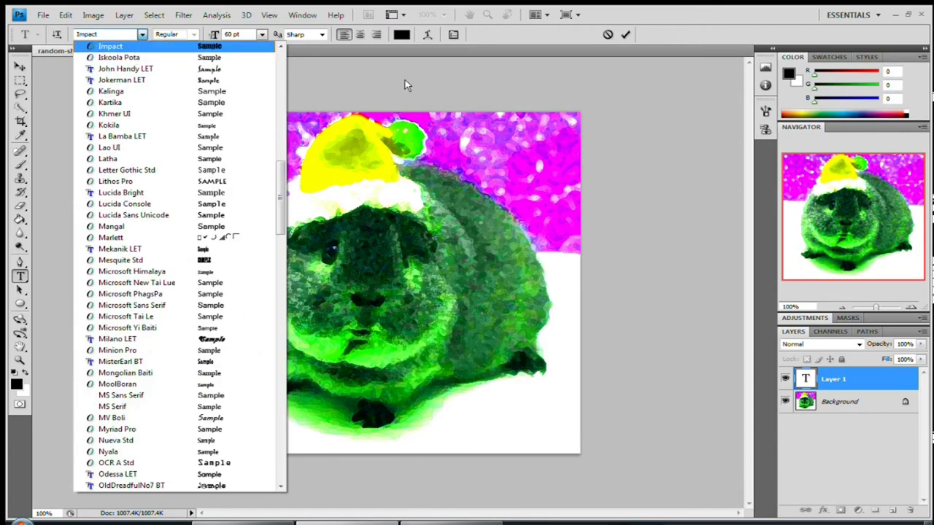
click(372, 62)
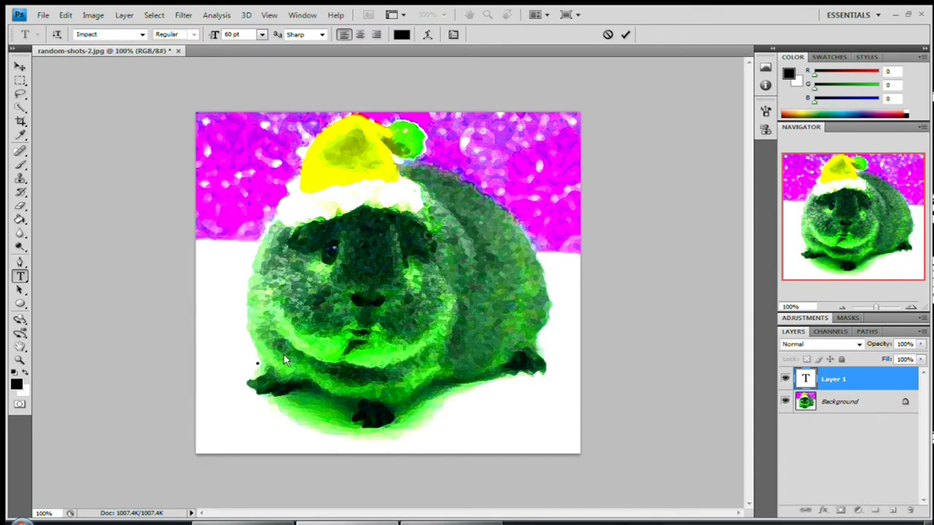
text(The G)
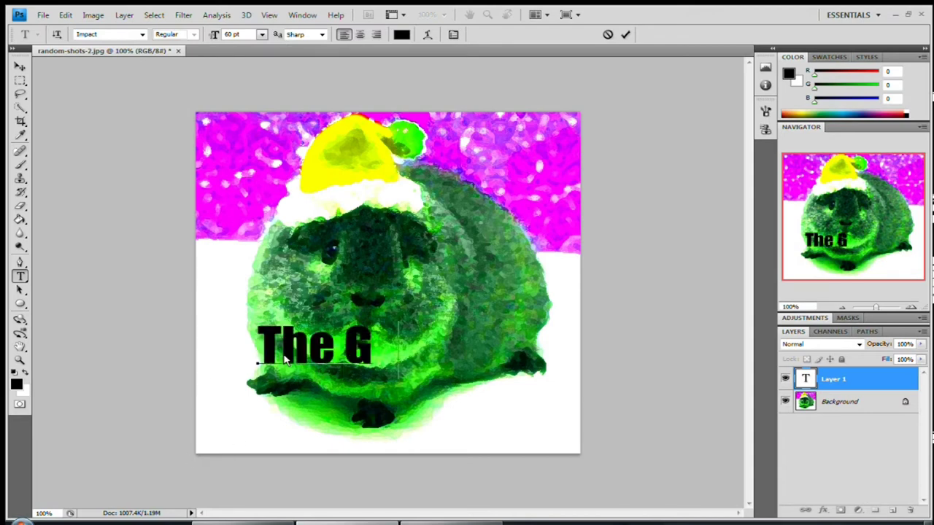
text(orril)
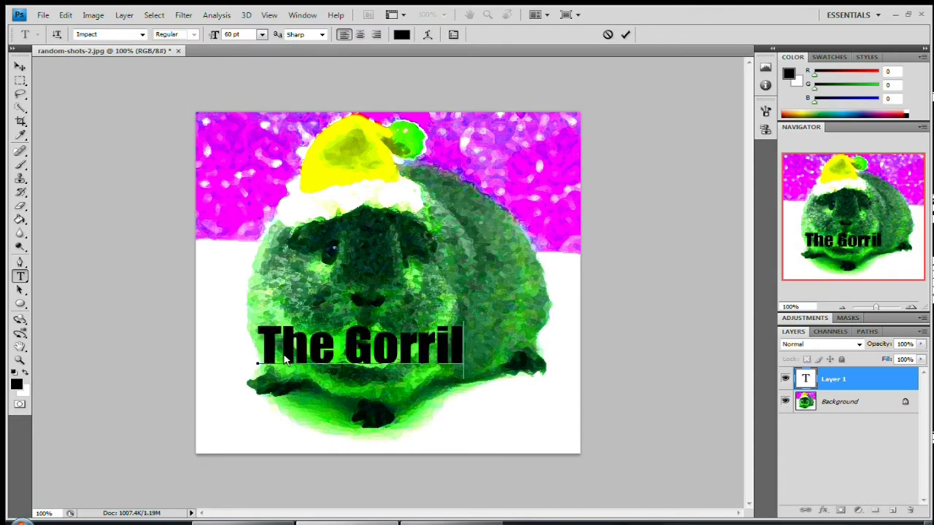
text(as)
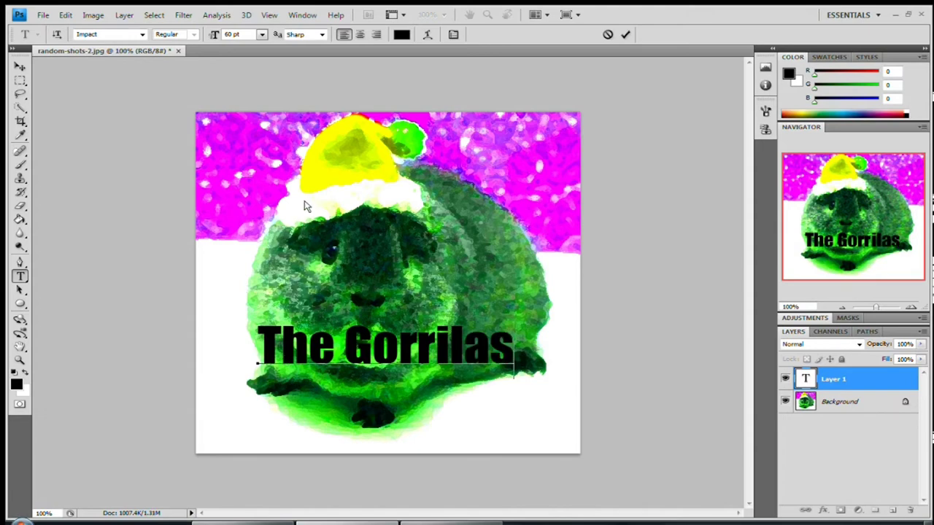
click(20, 66)
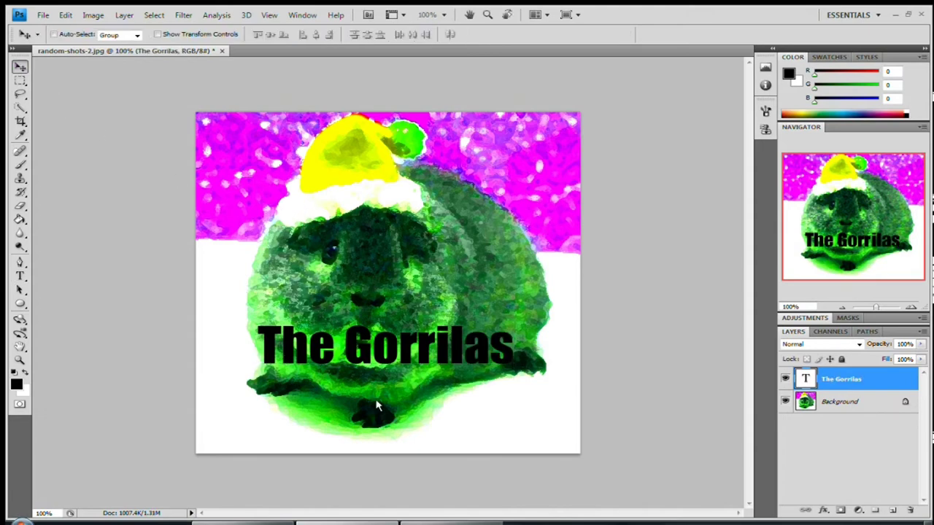
drag(358, 353, 401, 168)
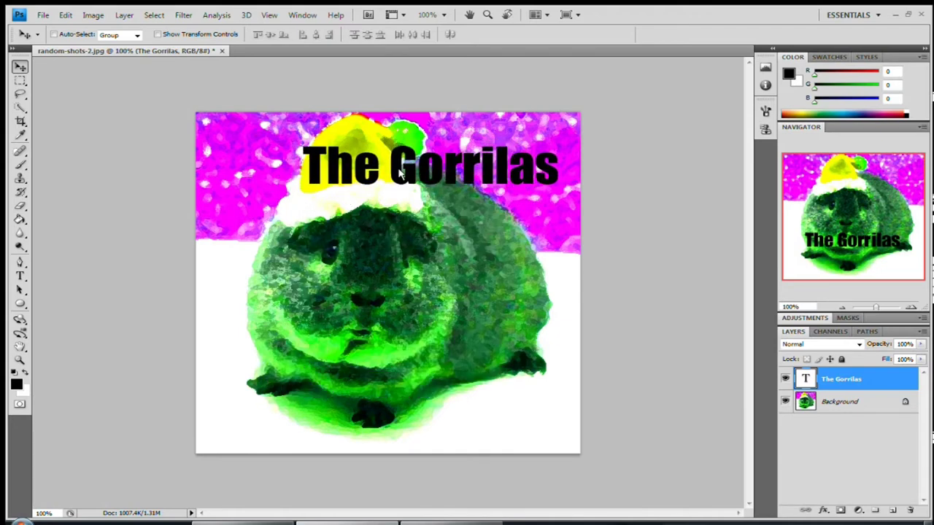
- Select the whole title text and change its font to Calibri
click(21, 275)
drag(562, 183, 198, 93)
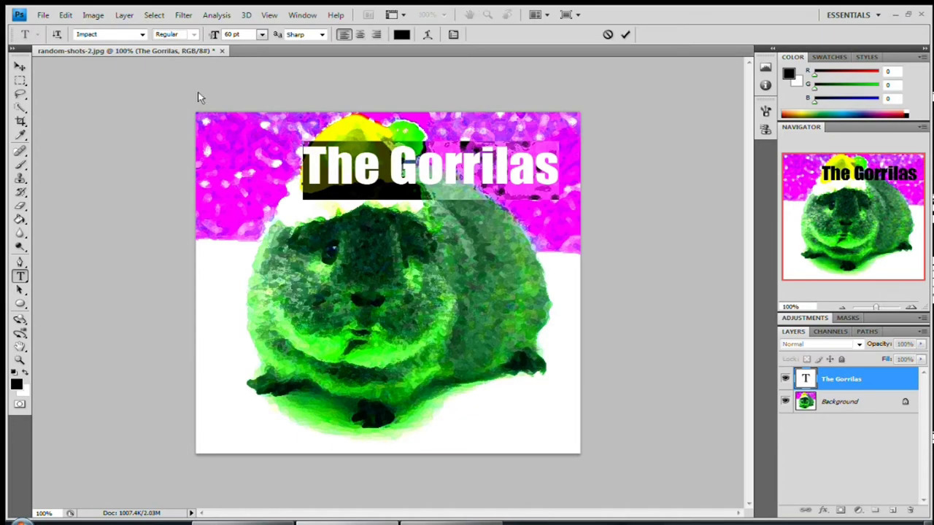
click(142, 35)
drag(281, 192, 279, 78)
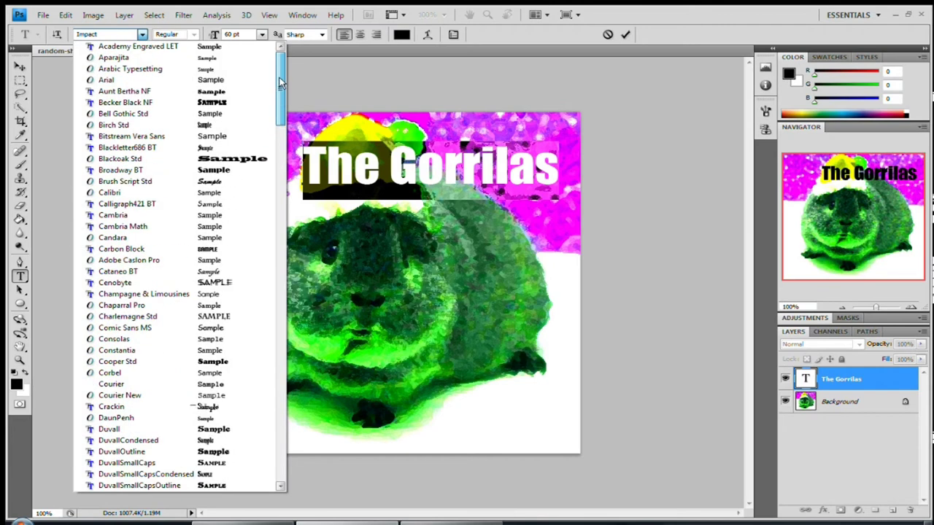
click(182, 190)
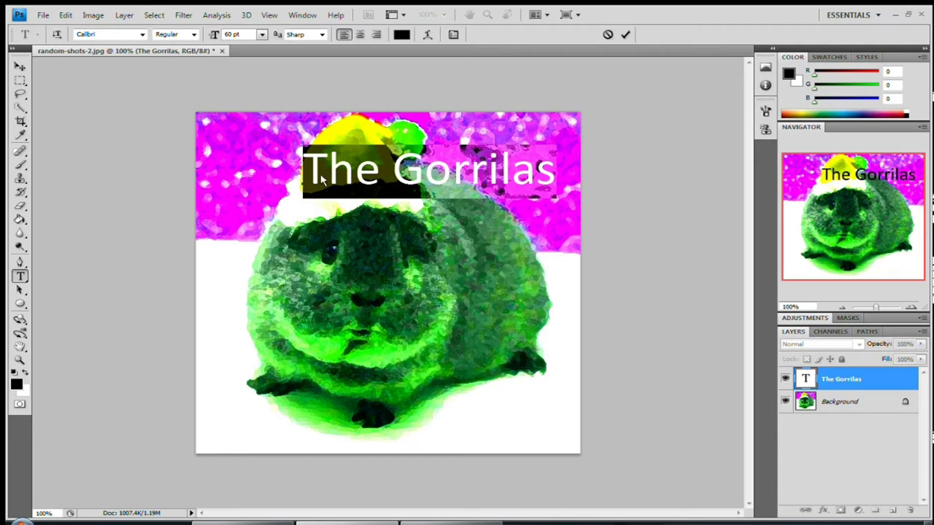
- Set the title's font to Comic Sans MS and move the title left so it fits inside the image
click(142, 34)
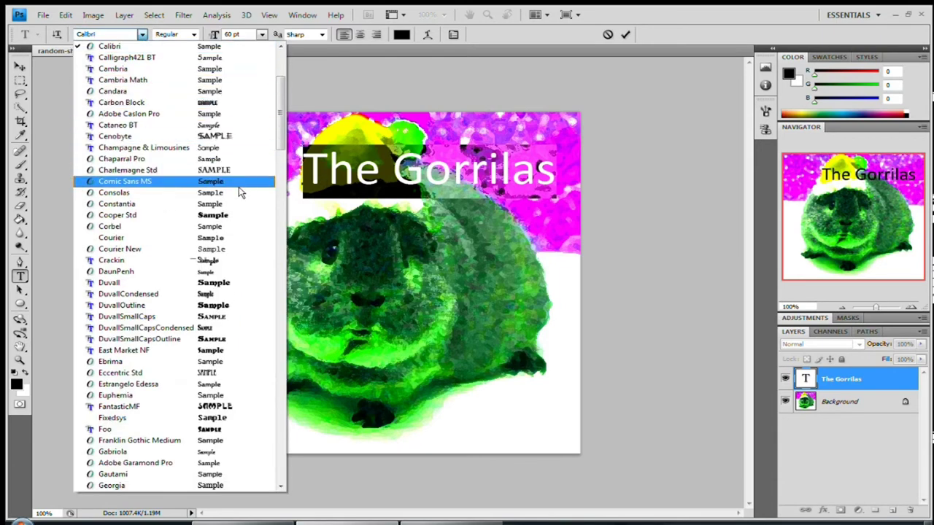
click(165, 182)
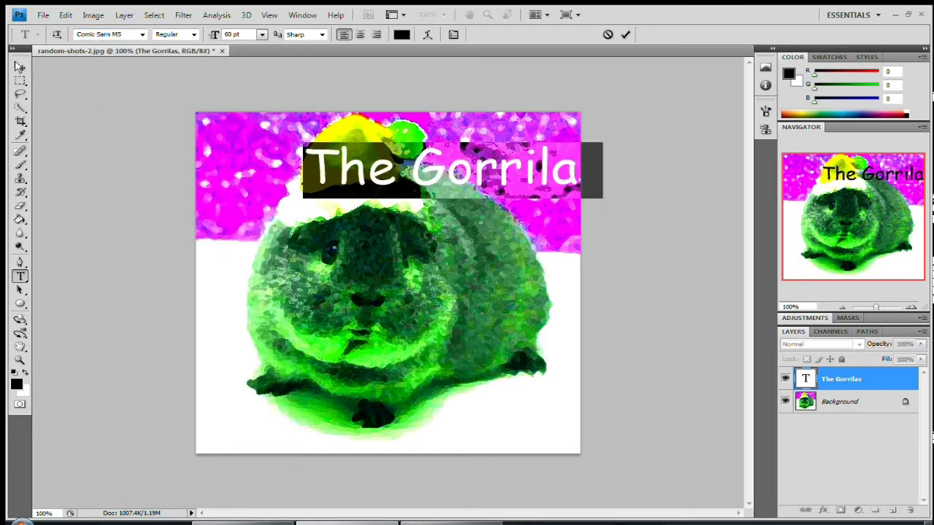
click(20, 66)
drag(323, 157, 272, 154)
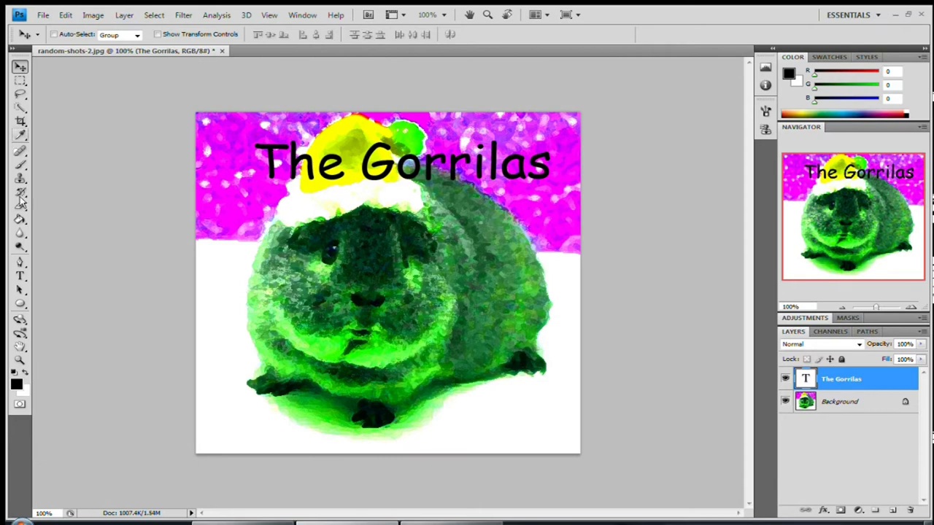
- Select the whole "The Gorrilas" title and change its font to Impact
click(21, 277)
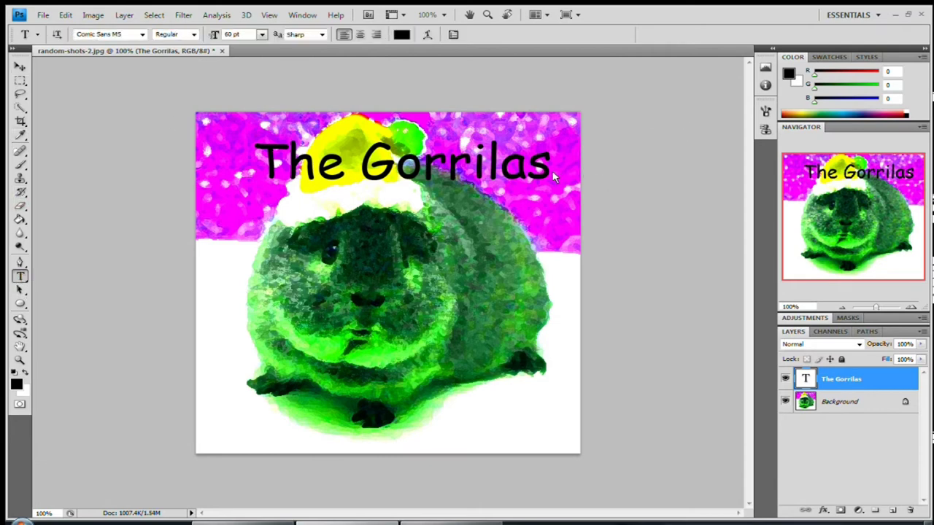
drag(548, 171, 252, 168)
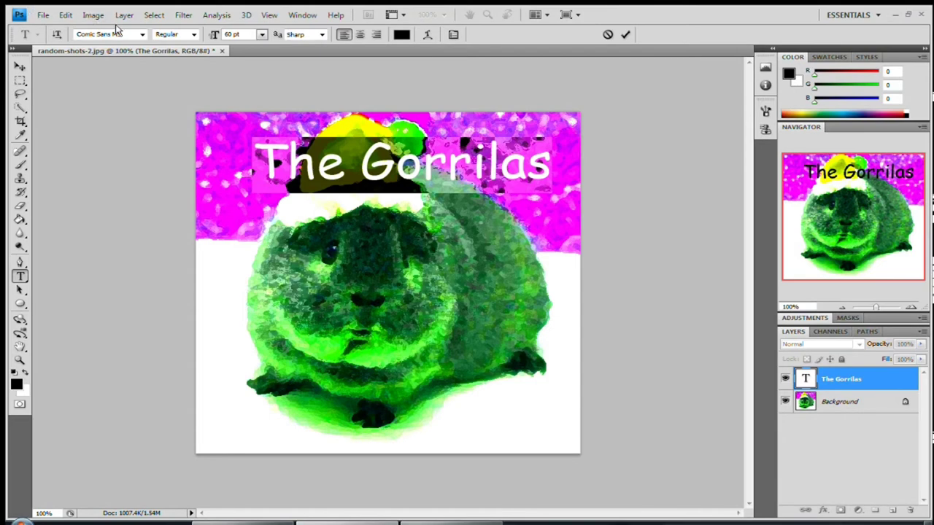
click(144, 36)
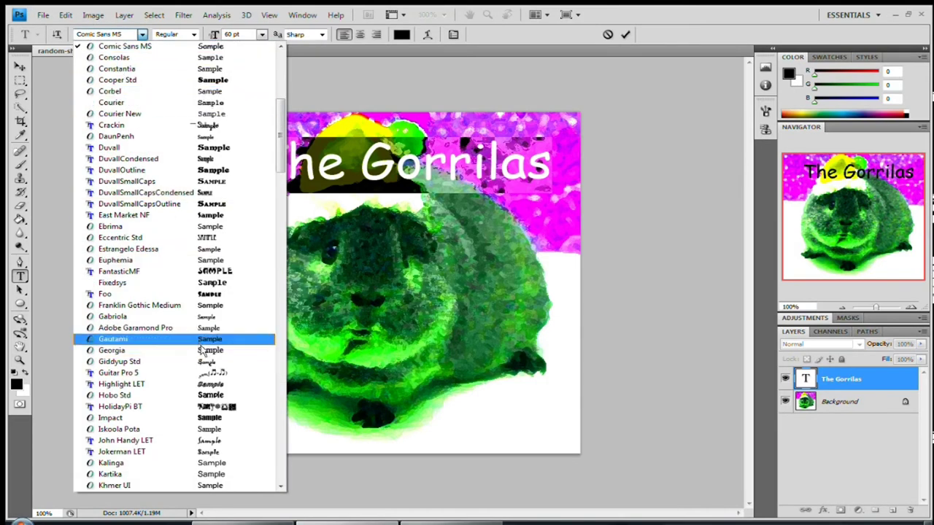
scroll(200, 342, down, 3)
click(183, 283)
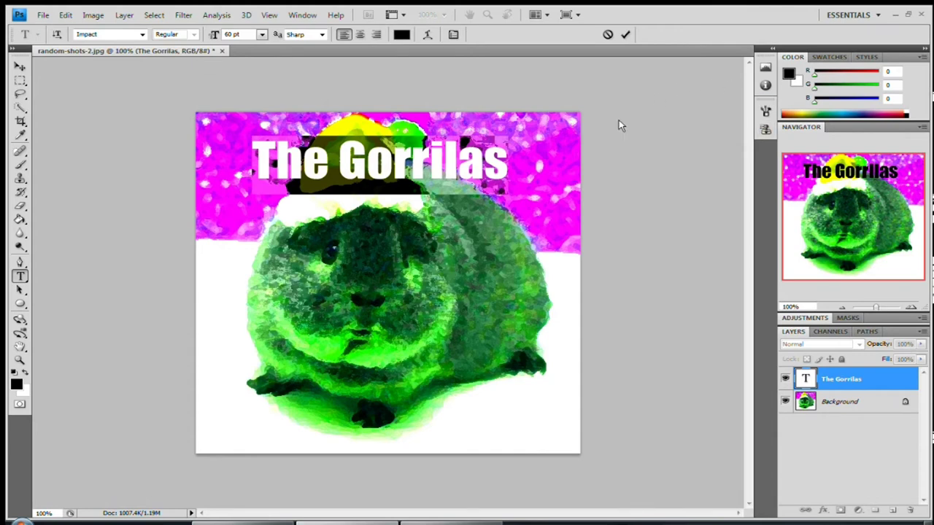
click(509, 172)
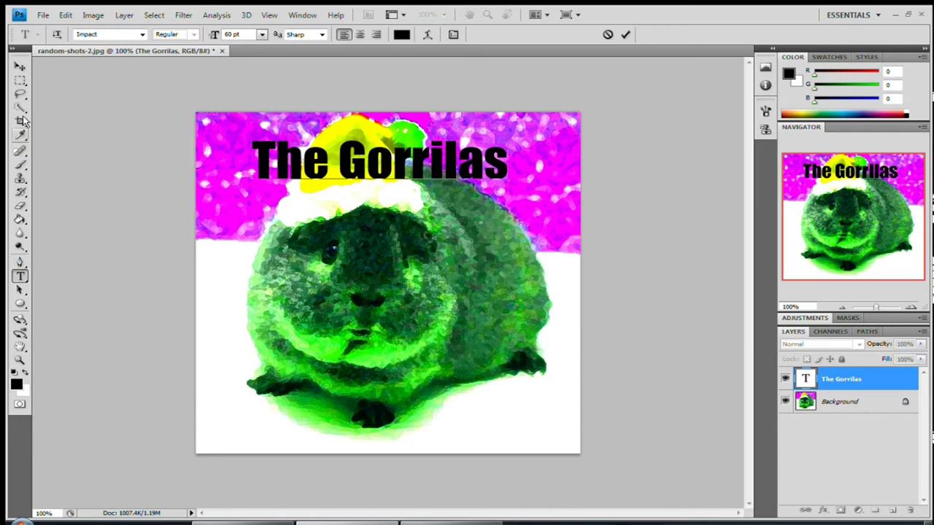
click(21, 68)
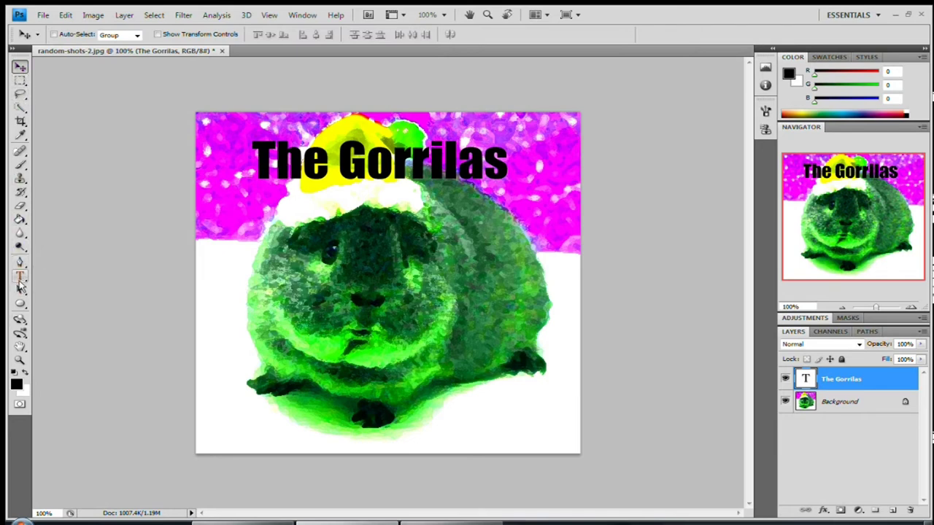
- Add a Stroke layer style to the "The Gorrilas" title and set its colour to red, ff0000
double_click(895, 381)
drag(423, 92, 715, 130)
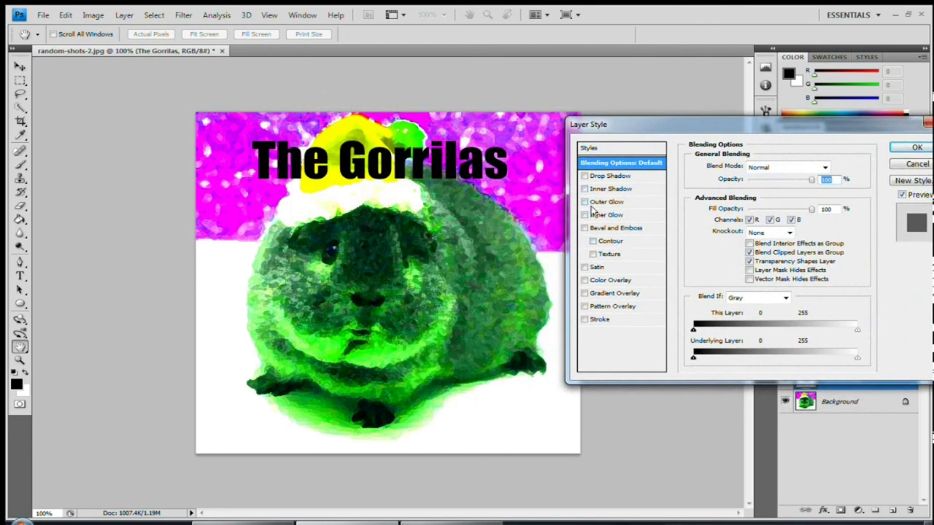
click(585, 319)
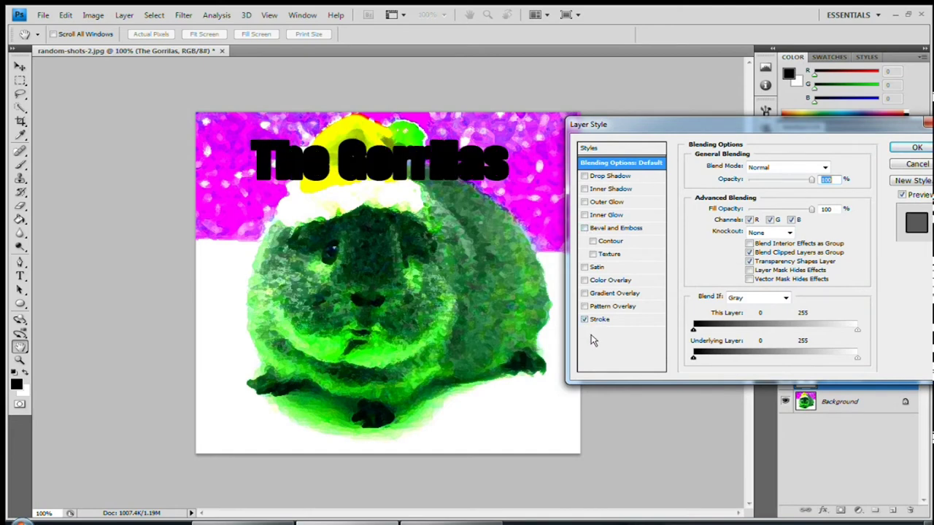
click(624, 321)
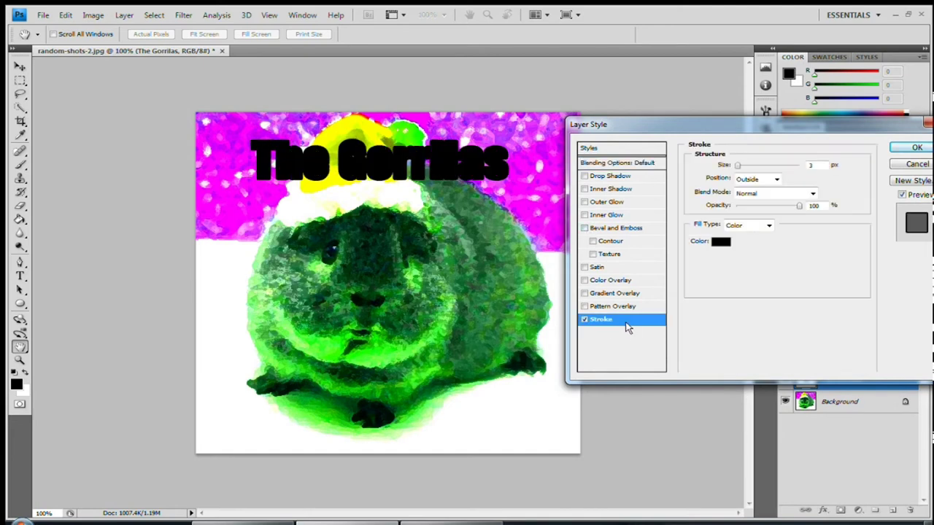
click(719, 242)
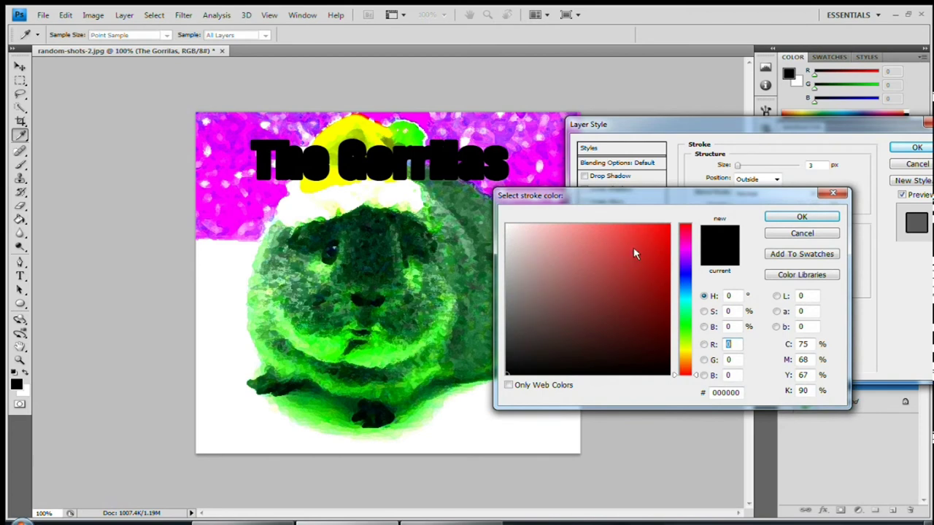
drag(634, 253, 671, 223)
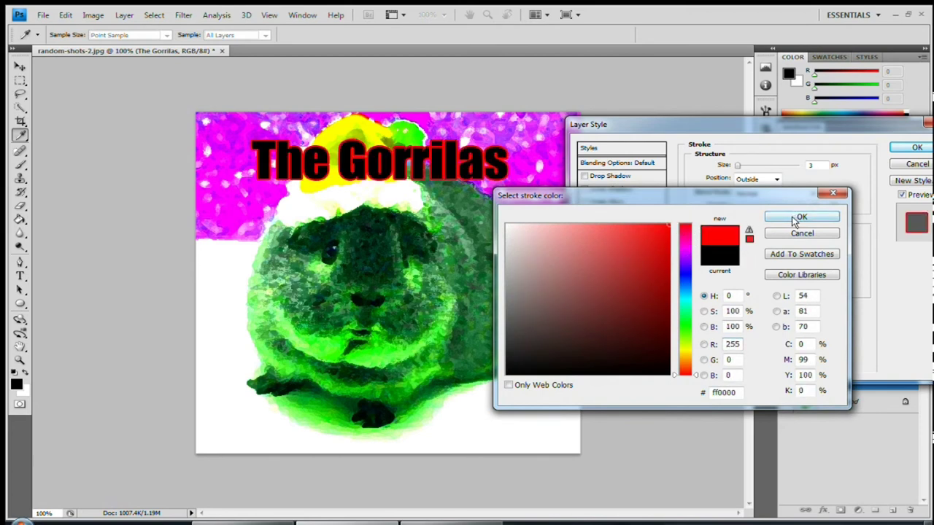
click(799, 218)
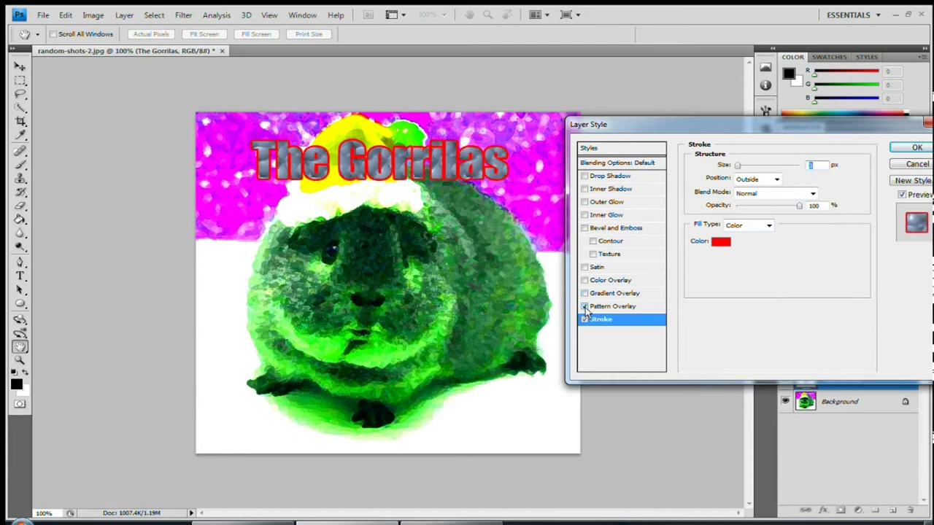
- Add a Pattern Overlay and a Drop Shadow to the title and apply the layer style
click(603, 307)
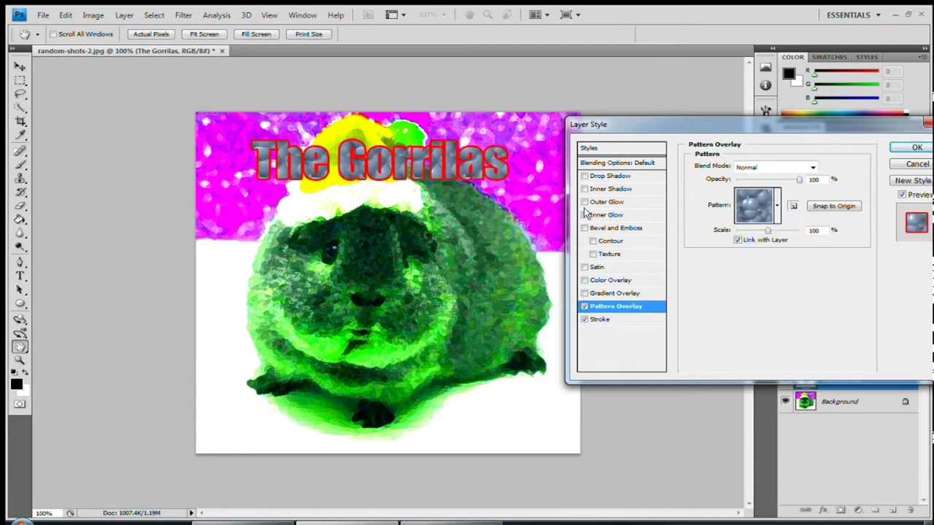
click(584, 177)
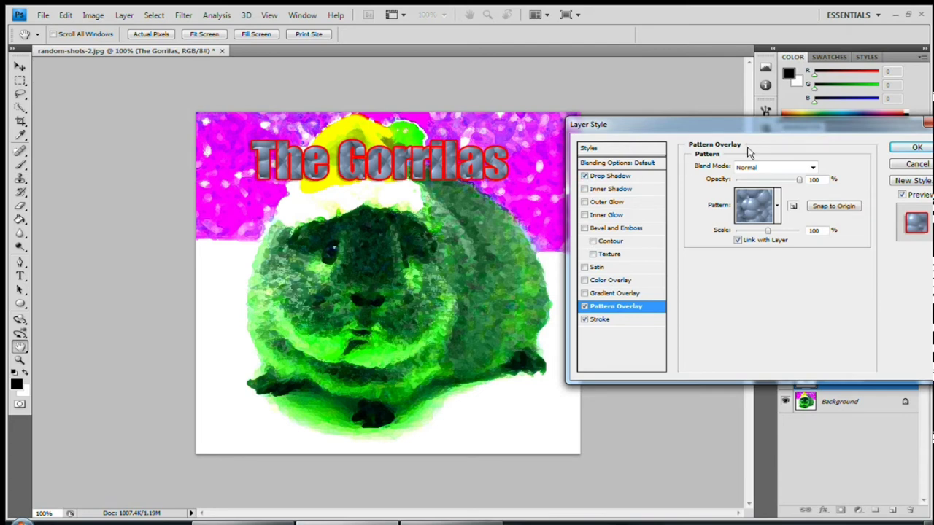
drag(752, 124, 632, 171)
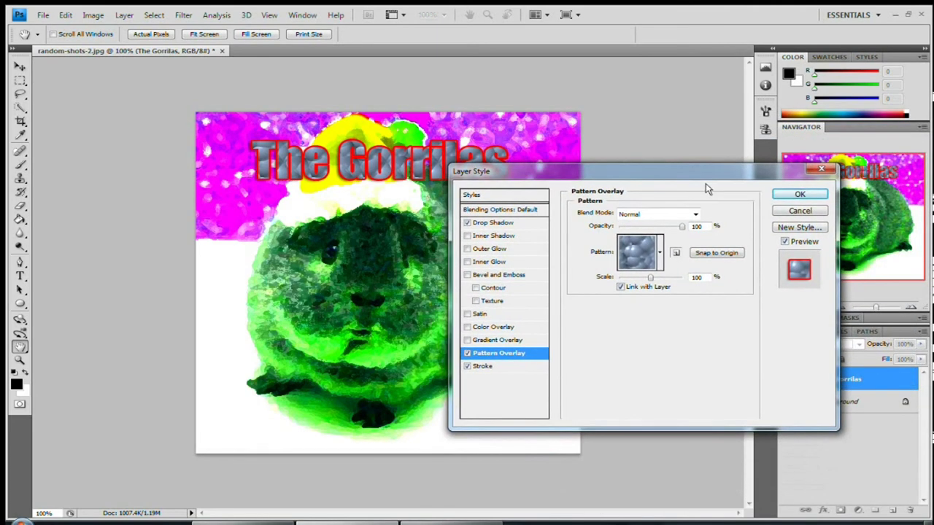
click(801, 195)
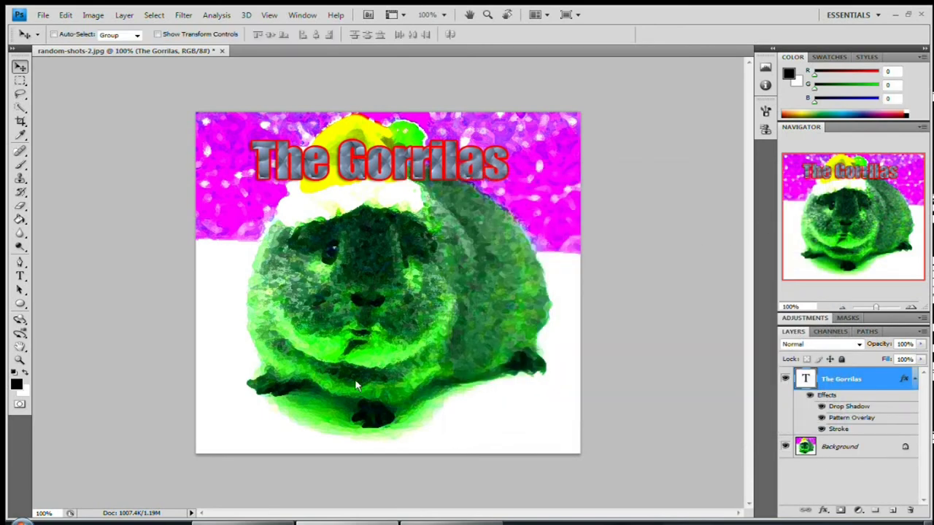
- Add a new text layer reading "Hamster Dance" in 60 pt Impact across the guinea pig's lower body, starting near its front paw
click(20, 277)
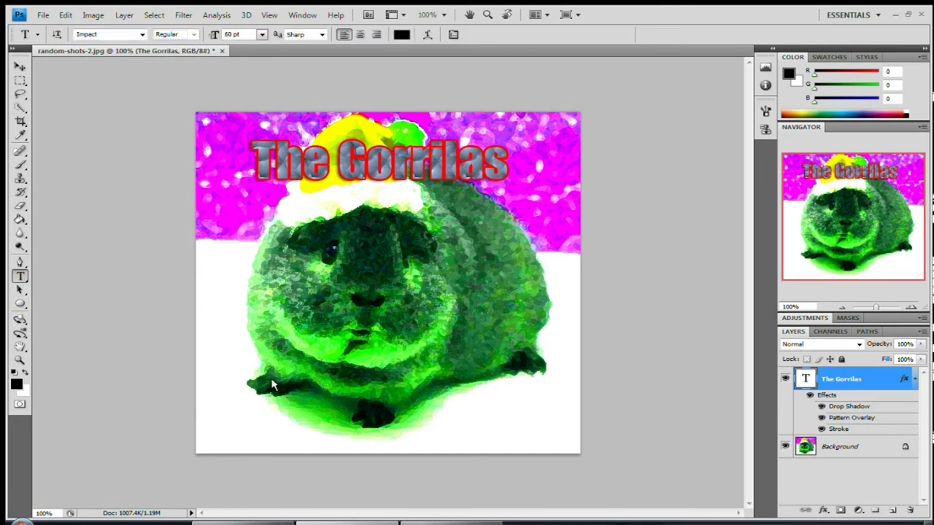
click(235, 381)
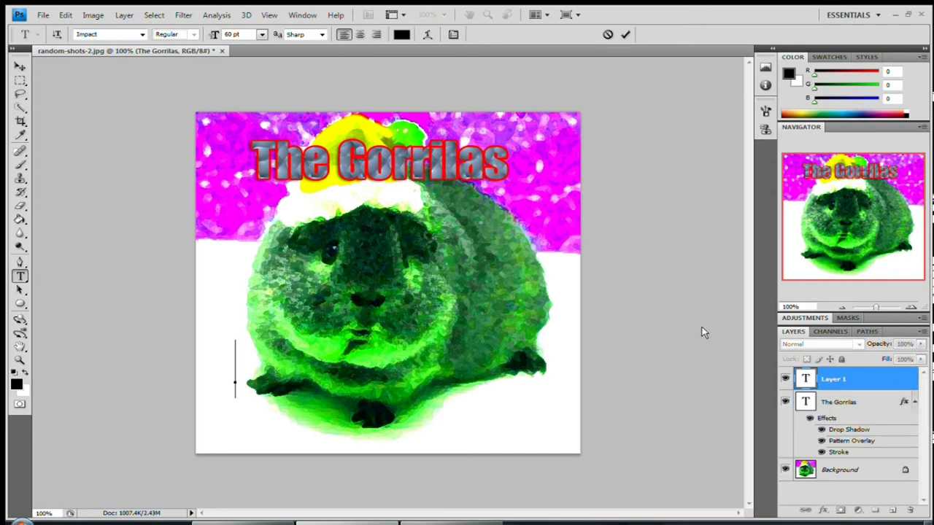
text(Ham)
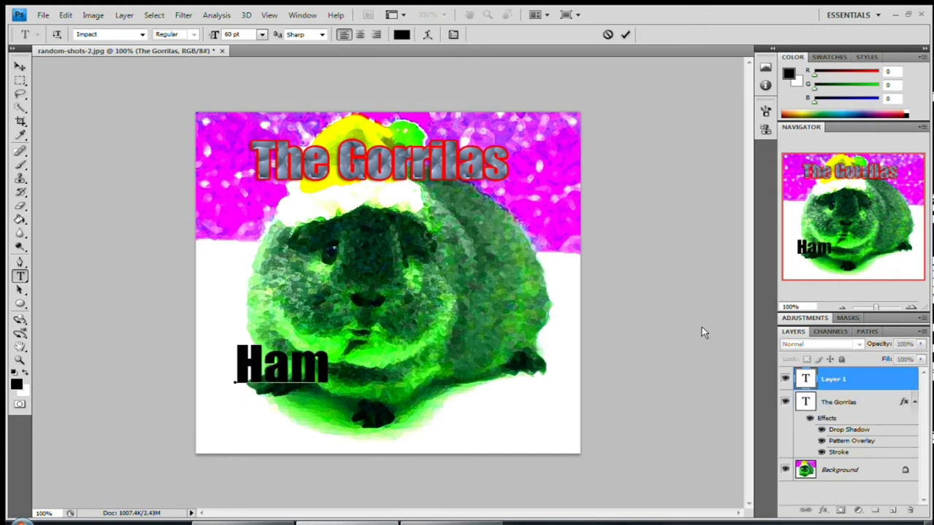
text(ster)
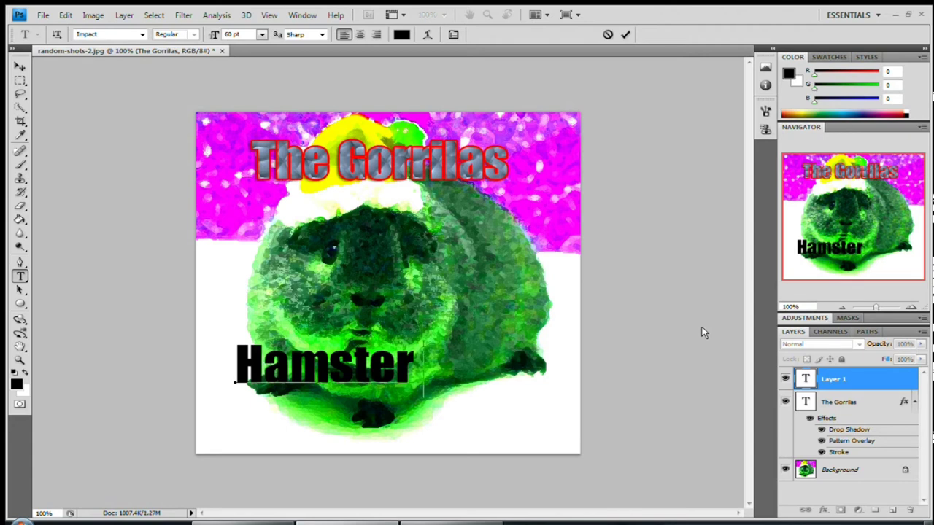
text(Dance)
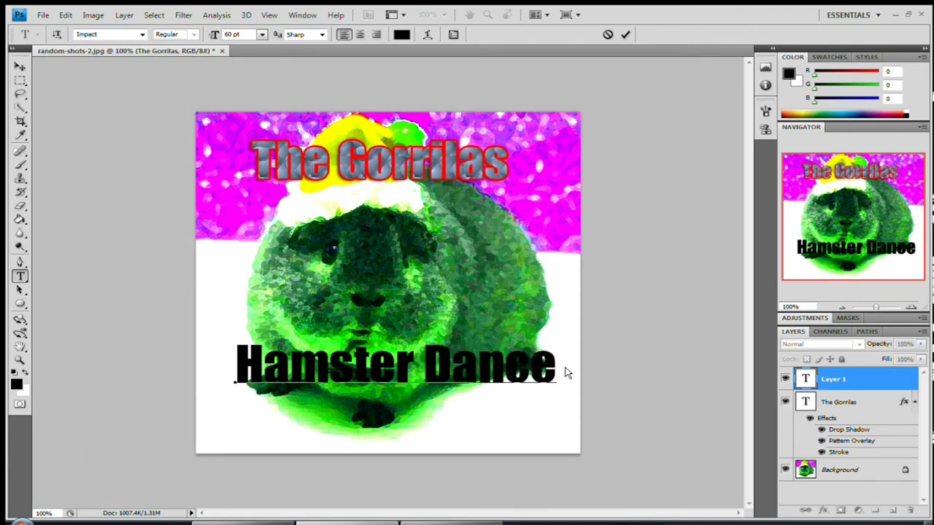
- Change the font of the "Hamster Dance" text to Courier and move the text slightly left
drag(559, 372, 248, 376)
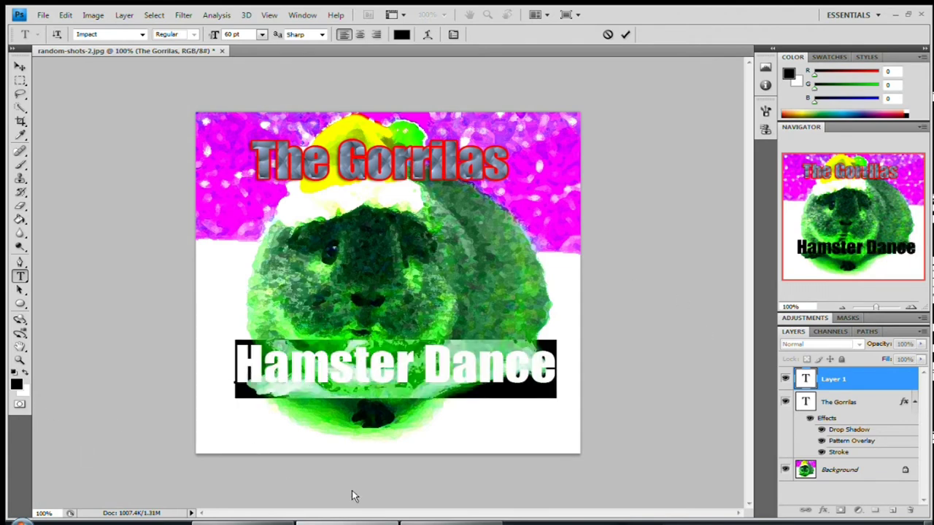
click(143, 35)
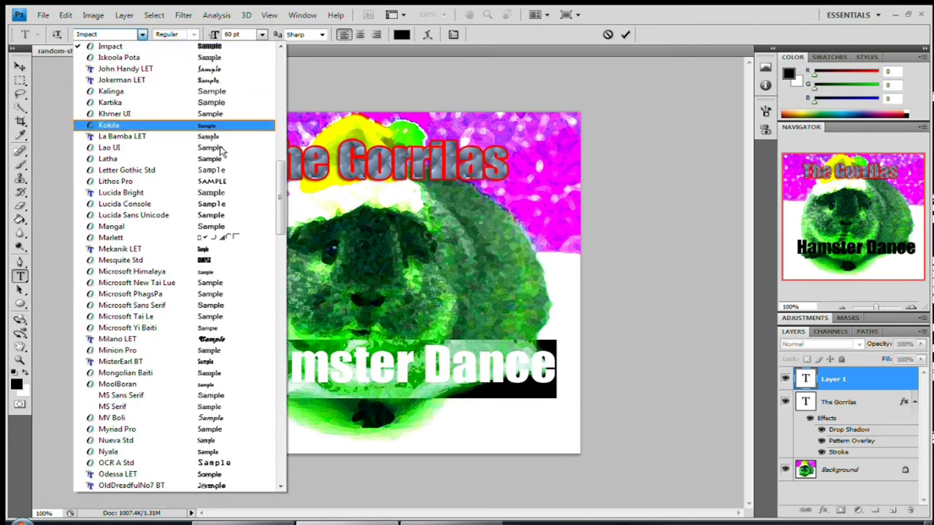
drag(282, 188, 284, 264)
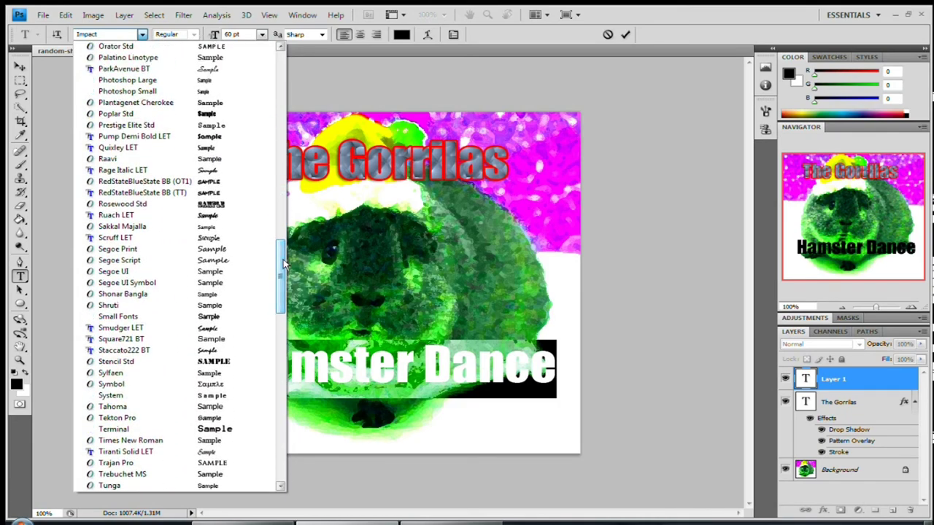
drag(289, 264, 285, 124)
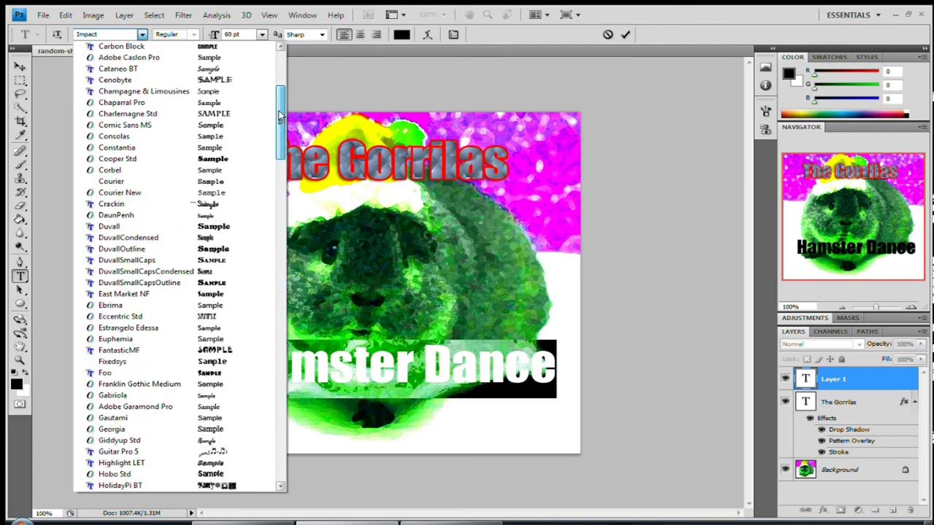
click(184, 184)
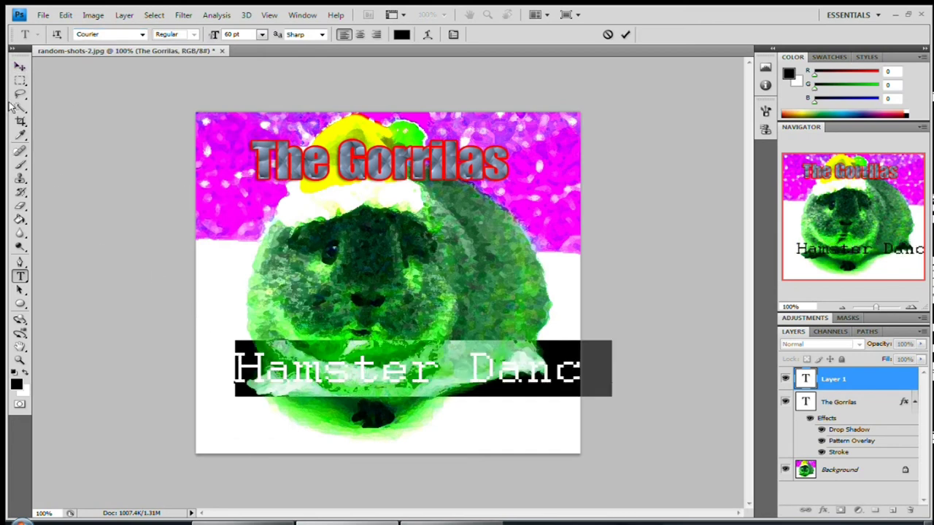
click(20, 66)
drag(390, 375, 369, 376)
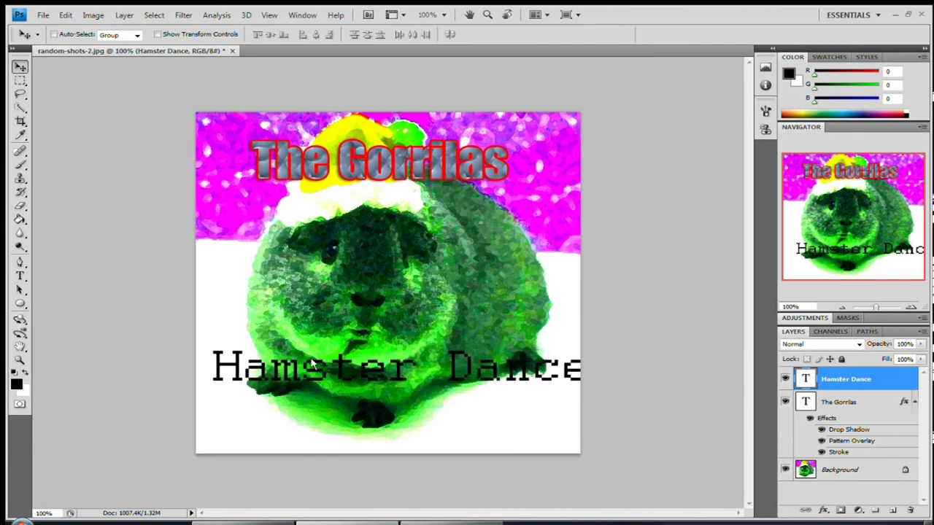
- Select the whole "Hamster Dance" text and set its size to 48 pt
click(21, 81)
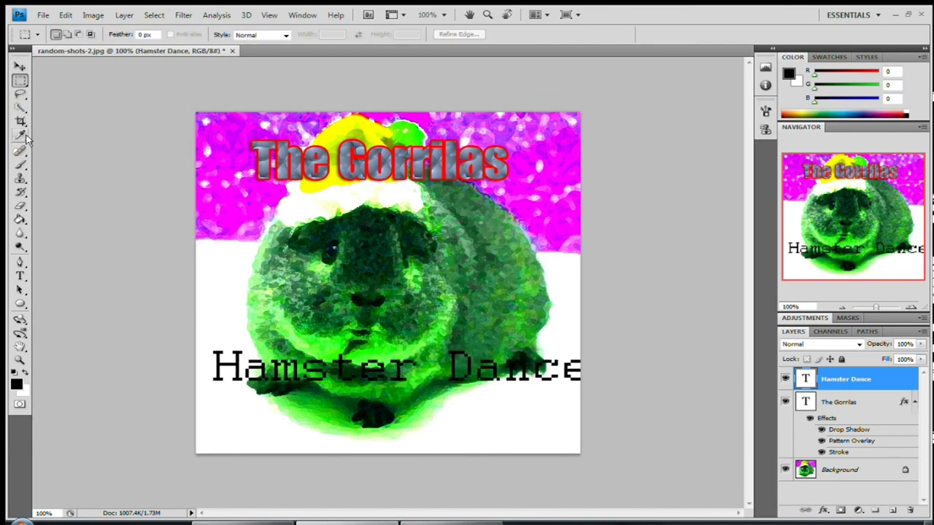
click(19, 276)
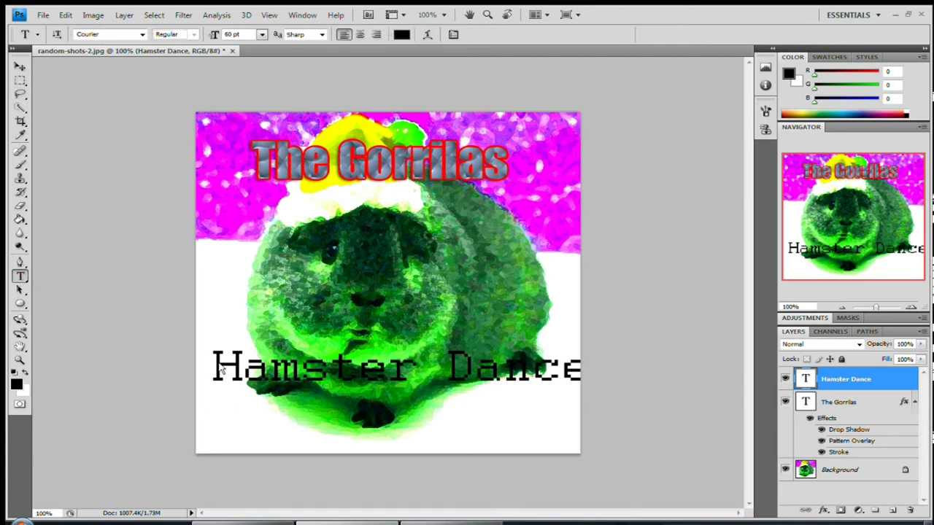
drag(222, 369, 650, 368)
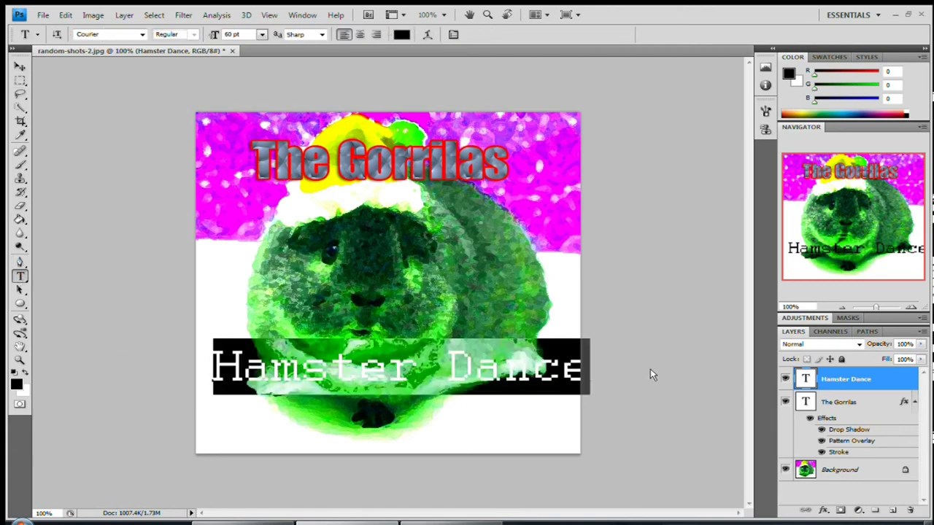
click(261, 35)
click(250, 209)
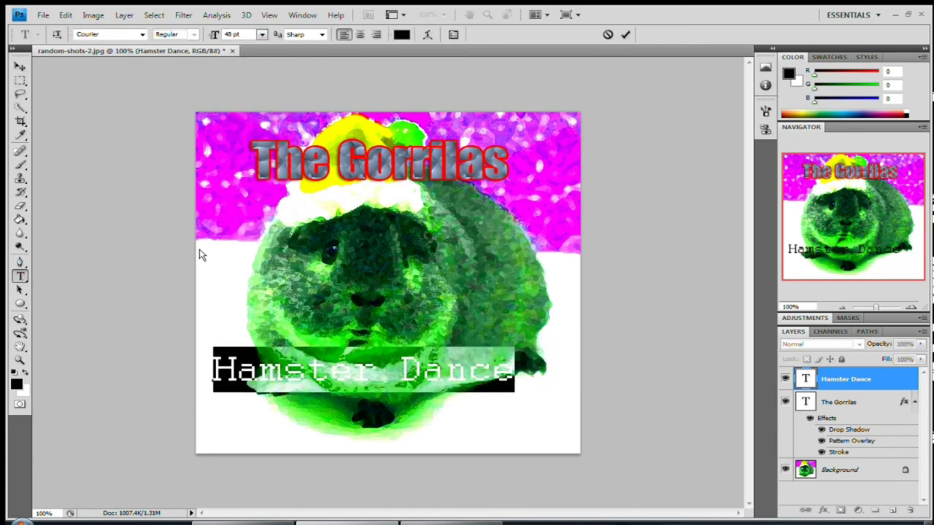
click(20, 67)
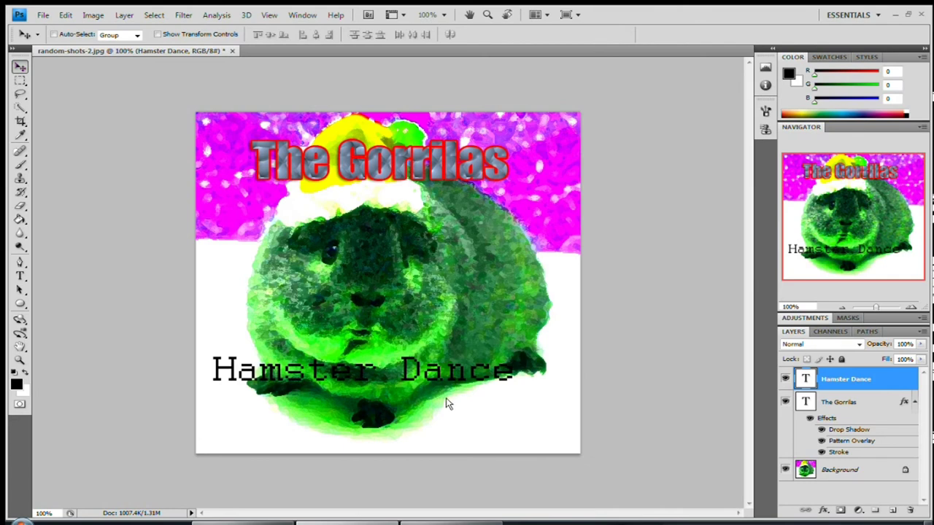
- Add a yellow-green (d2ff00) Stroke and a Drop Shadow to the "Hamster Dance" text layer and apply the layer style
double_click(889, 378)
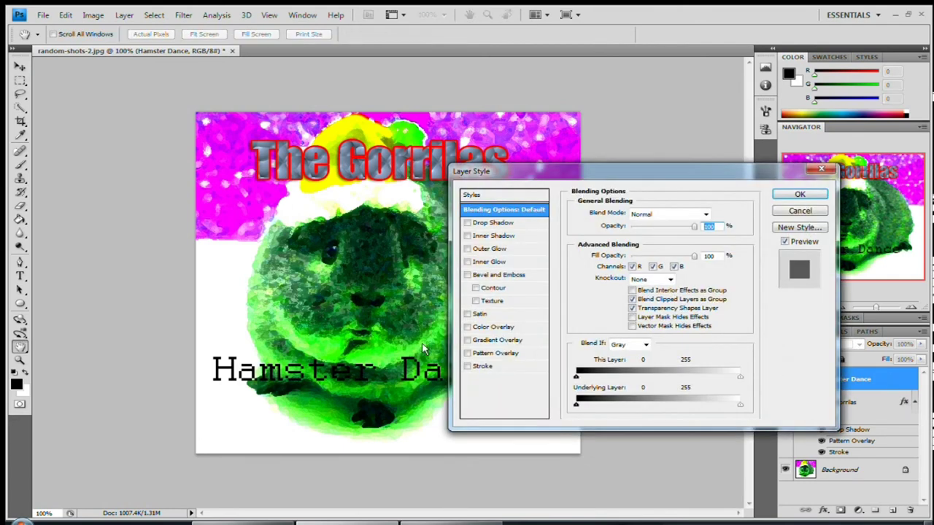
click(482, 366)
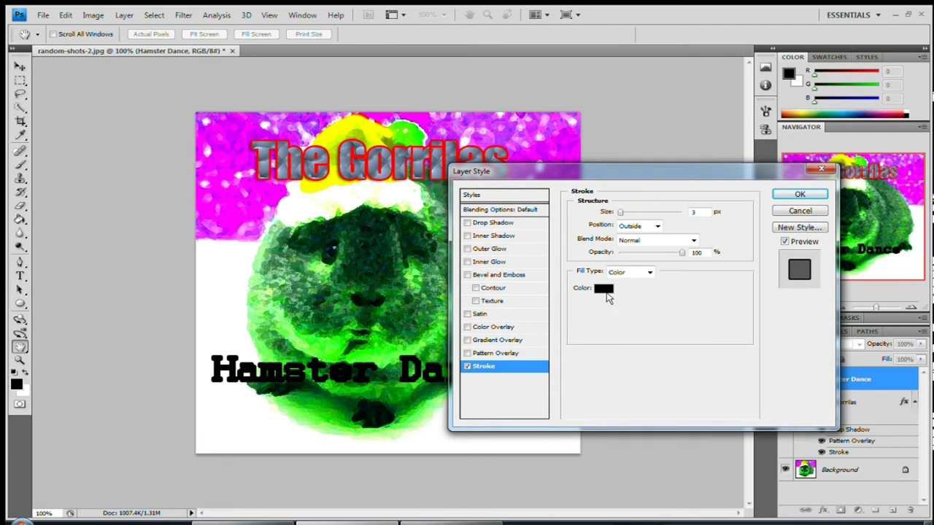
click(605, 291)
click(686, 345)
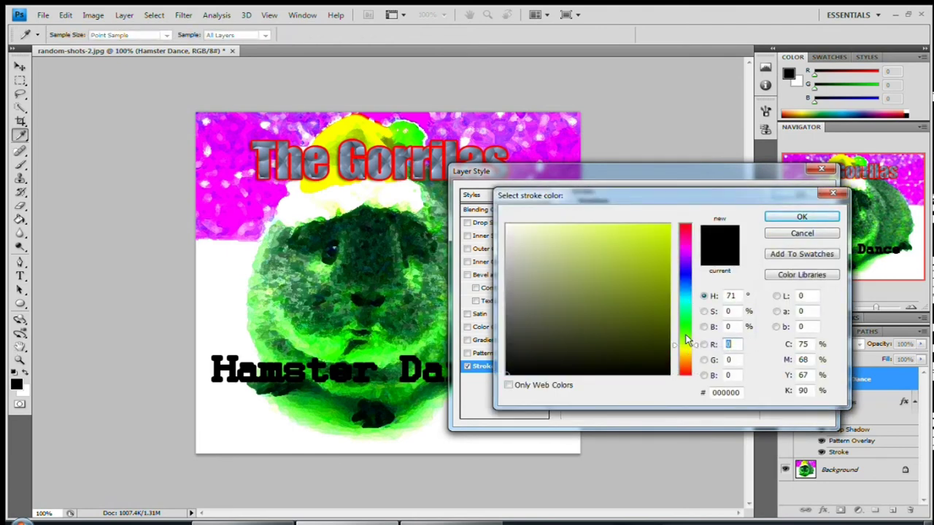
drag(630, 319, 719, 184)
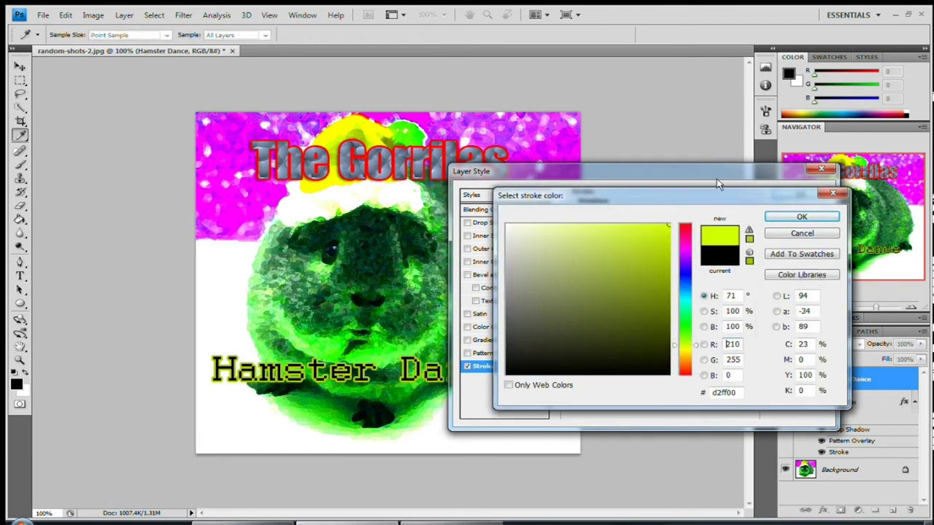
click(802, 219)
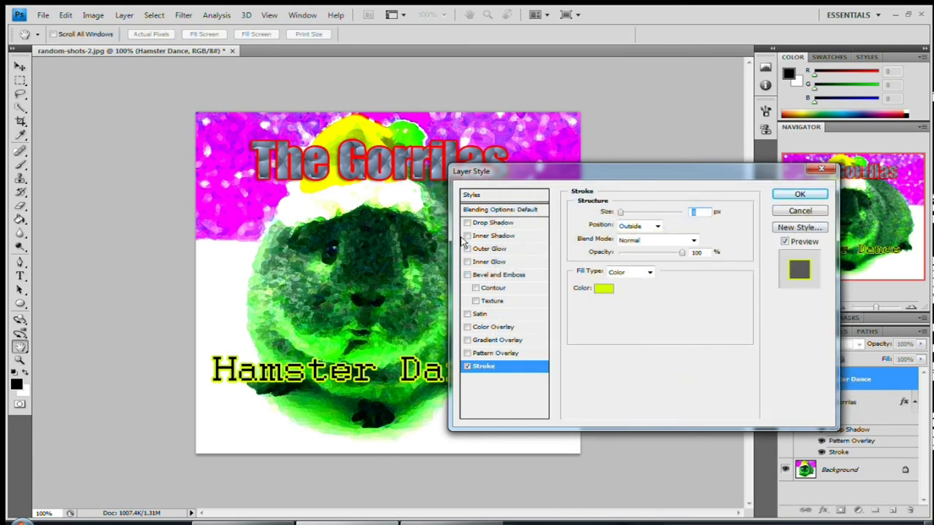
click(468, 223)
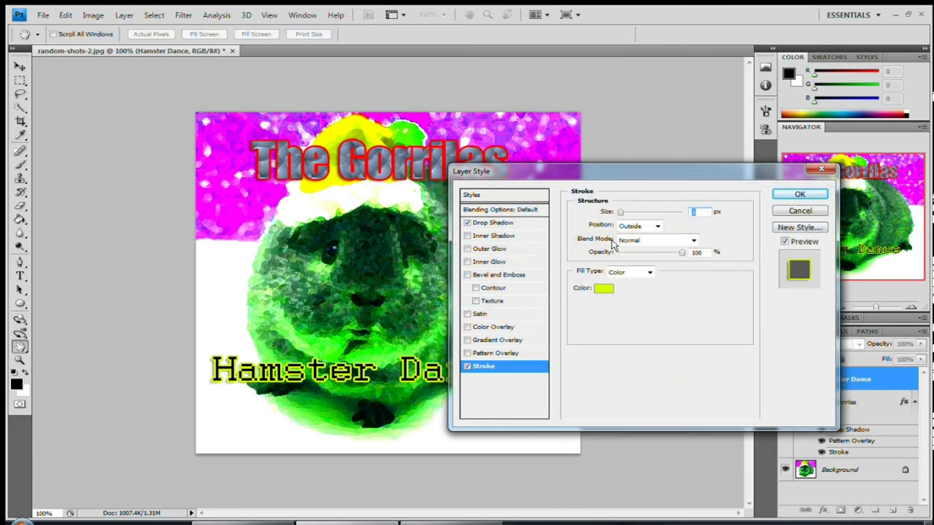
click(801, 196)
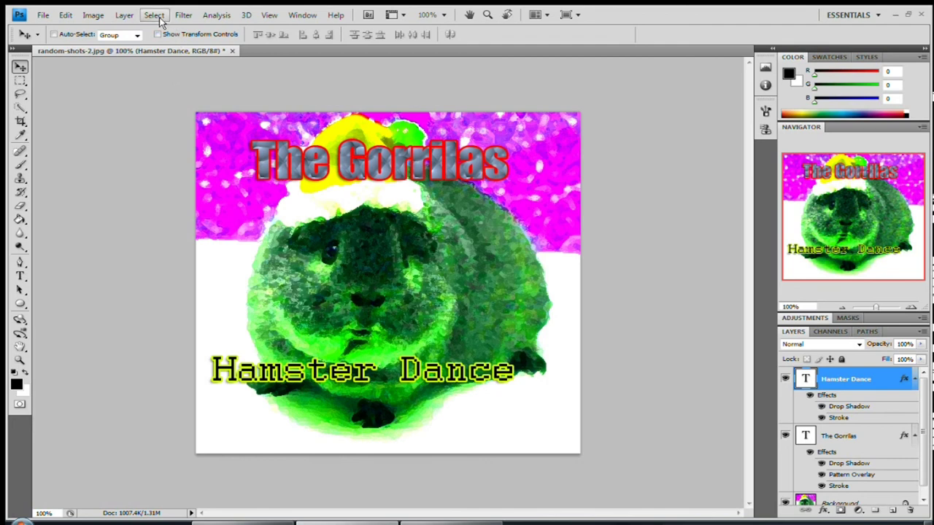
- Apply a Lens Flare filter at 161% brightness to the Background layer, centred on the edge of the guinea pig's upper back
key(alt+comma)
click(183, 15)
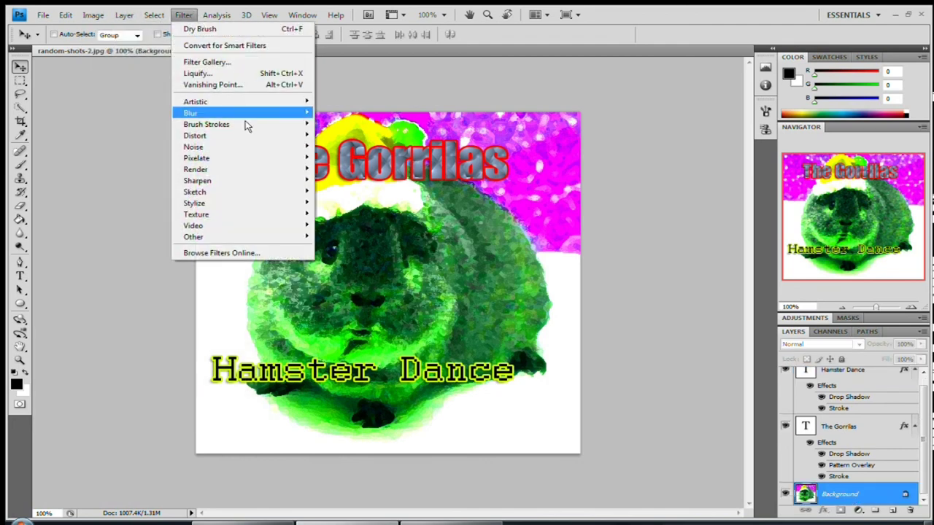
mouse_move(264, 168)
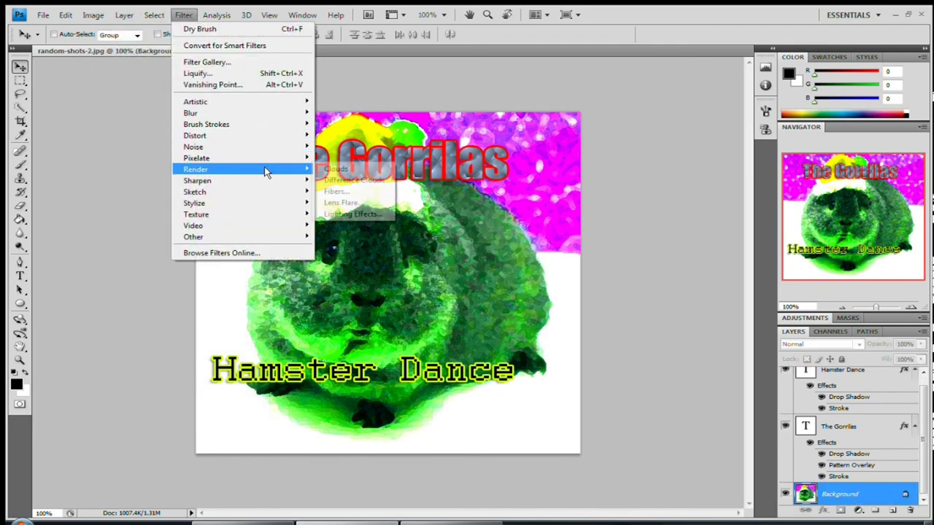
click(366, 204)
drag(464, 107, 735, 103)
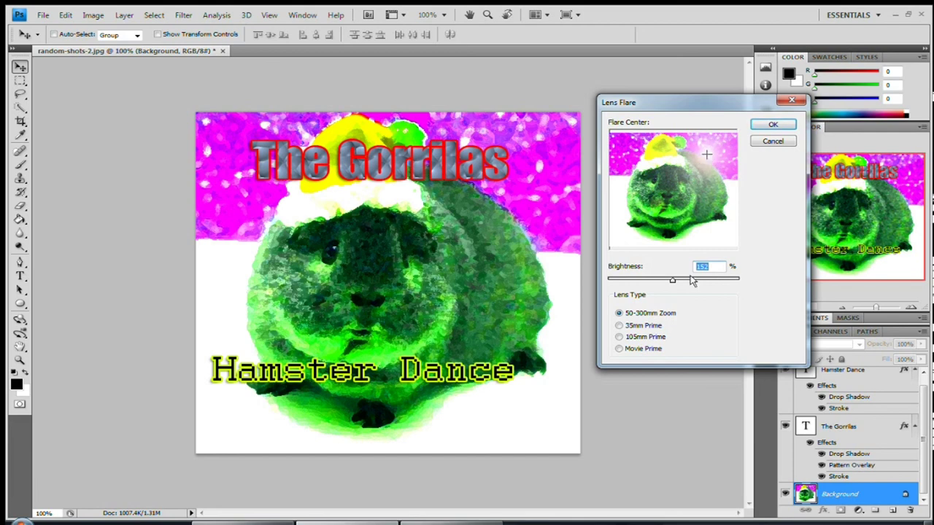
drag(676, 283, 682, 288)
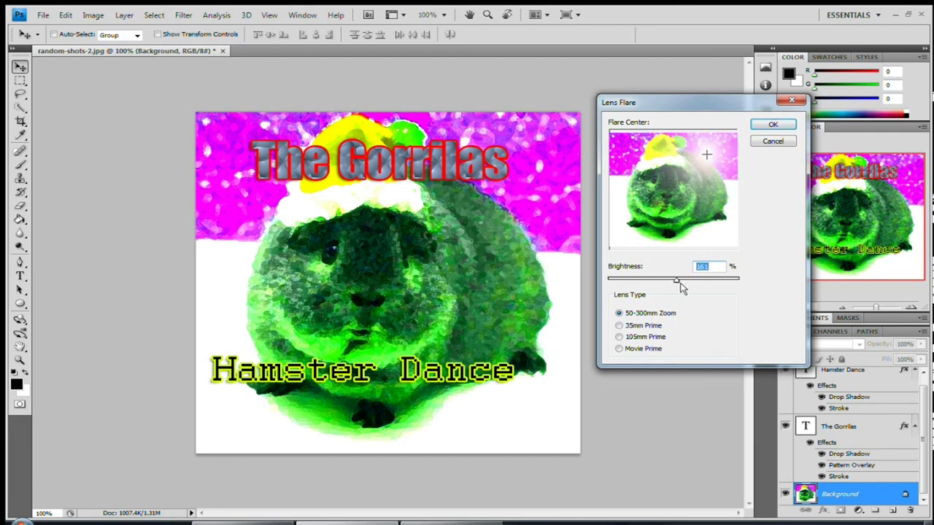
click(704, 176)
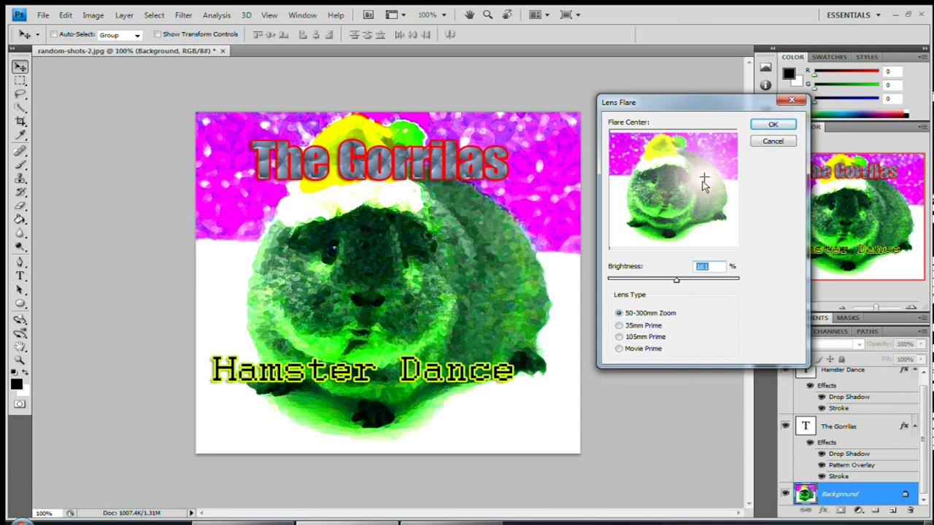
click(712, 159)
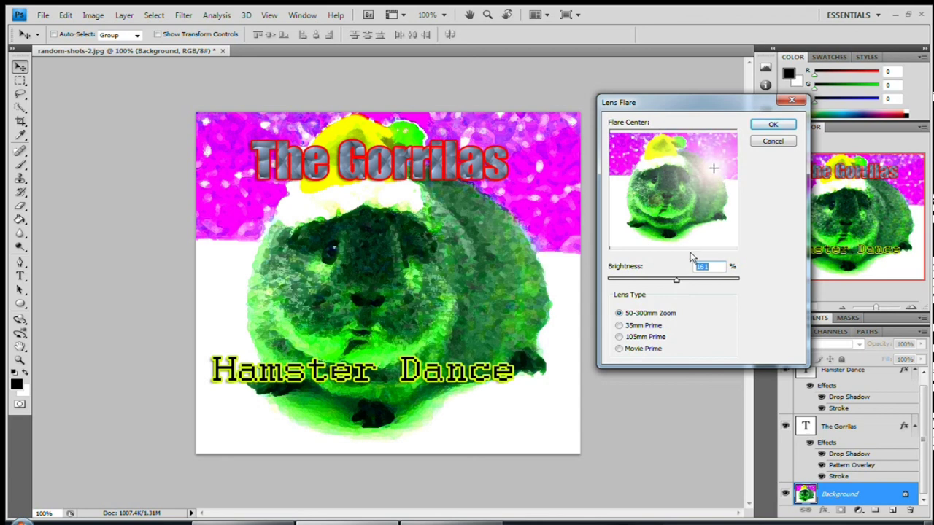
click(773, 125)
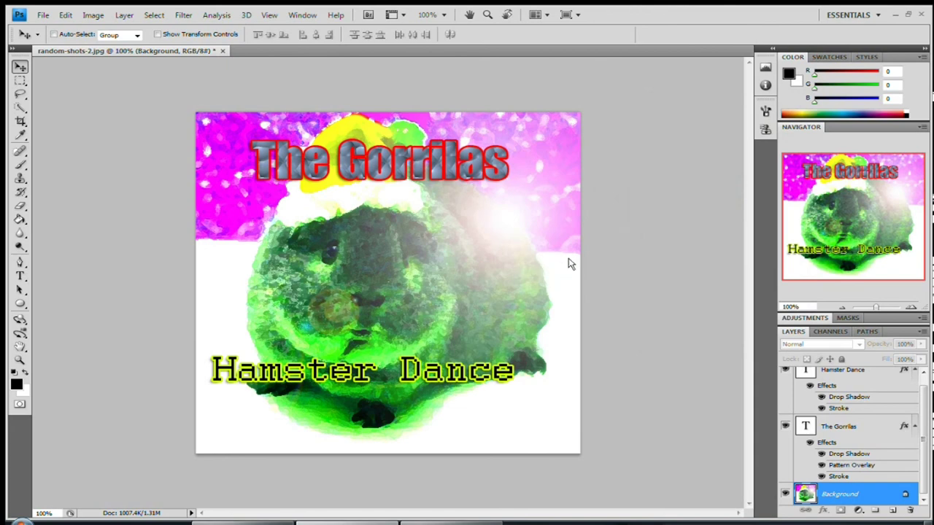